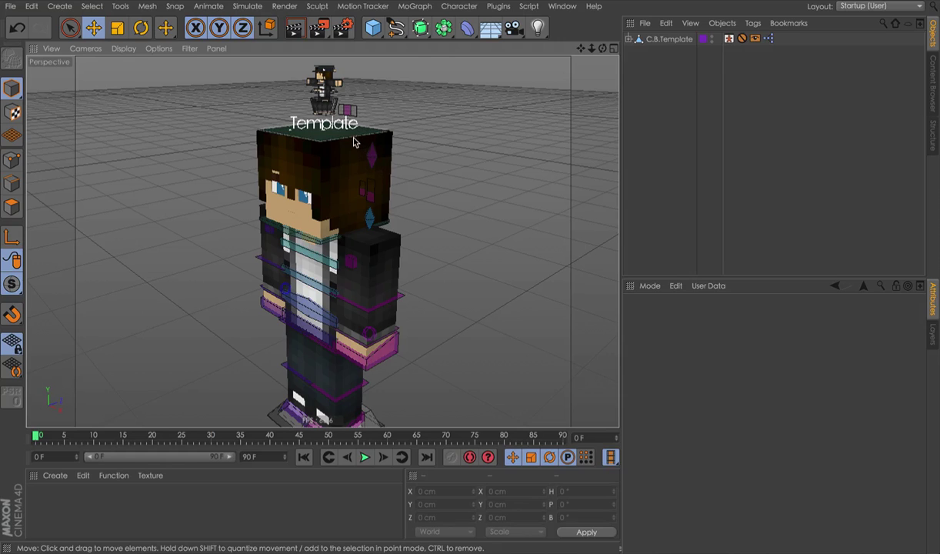
# Select the C.B.Template object and compare the Info and Searches sections of its help text
pyautogui.keyDown('alt'); pyautogui.moveTo(354, 198); pyautogui.dragTo(387, 172); pyautogui.keyUp('alt')
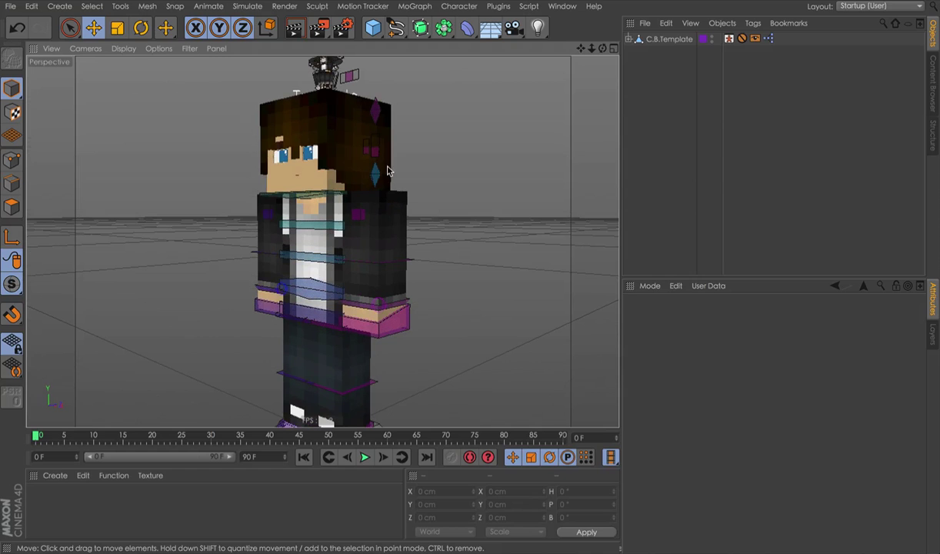
pyautogui.keyDown('alt'); pyautogui.moveTo(371, 177); pyautogui.dragTo(267, 203); pyautogui.keyUp('alt')
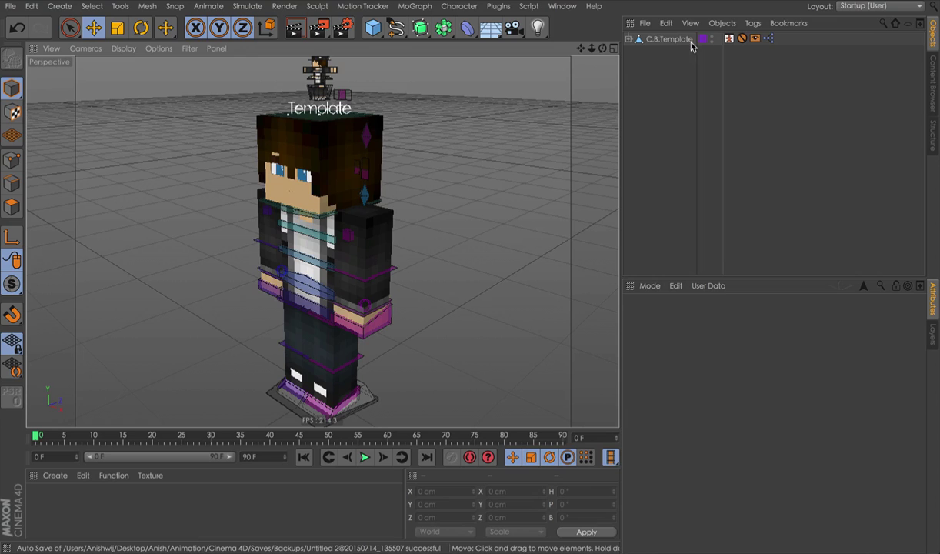
pyautogui.click(679, 40)
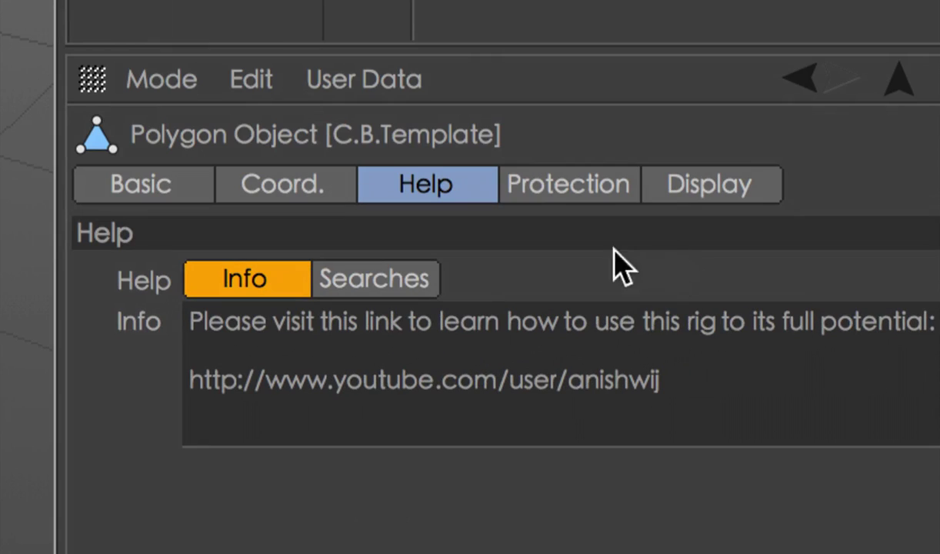
pyautogui.click(378, 267)
pyautogui.click(297, 279)
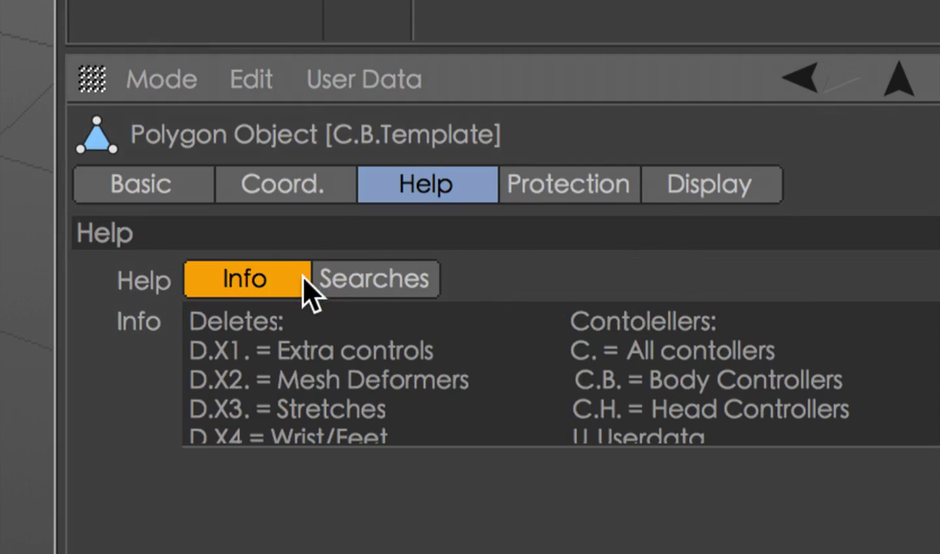
pyautogui.click(331, 282)
pyautogui.click(225, 288)
pyautogui.click(416, 285)
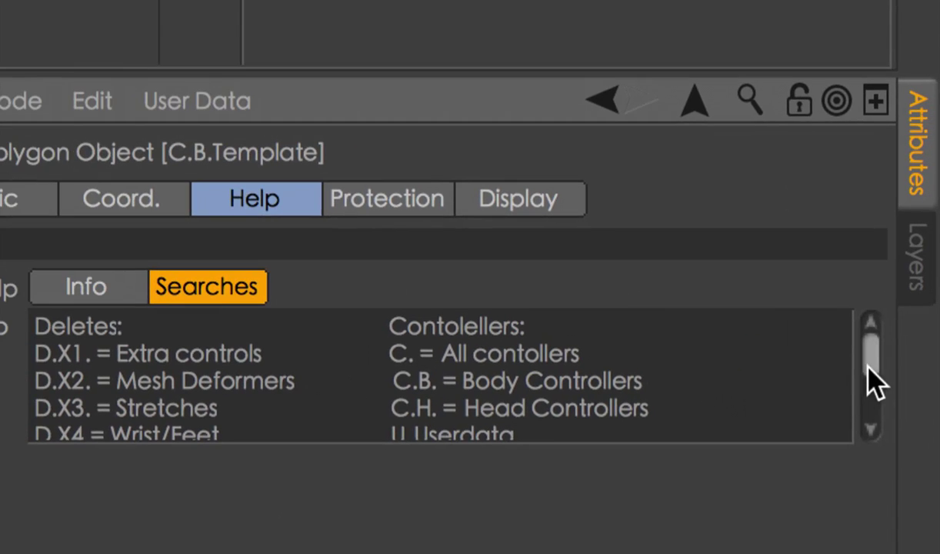
# Read the list of search prefixes in the template's help, including the D.X4 wrist/feet and user data entries
pyautogui.moveTo(874, 381); pyautogui.dragTo(884, 363)
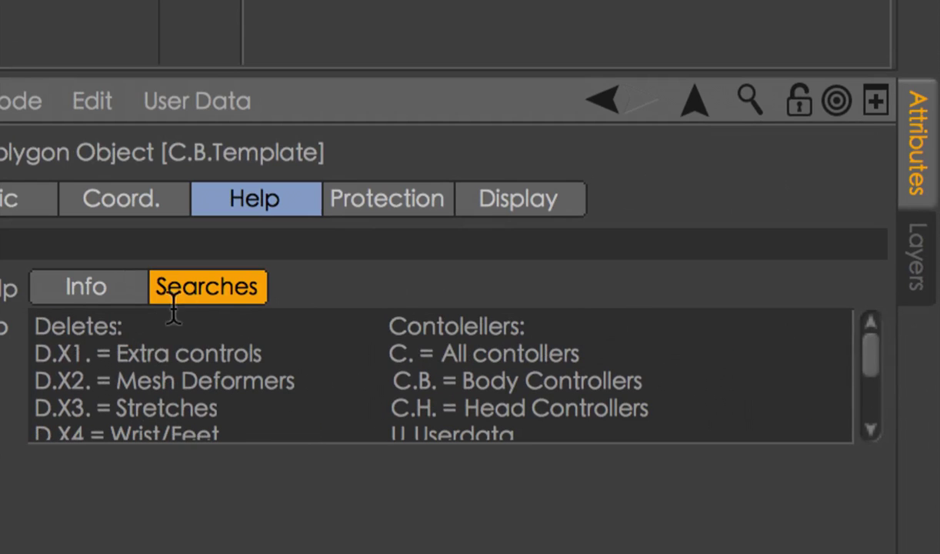
pyautogui.moveTo(876, 346); pyautogui.dragTo(876, 360)
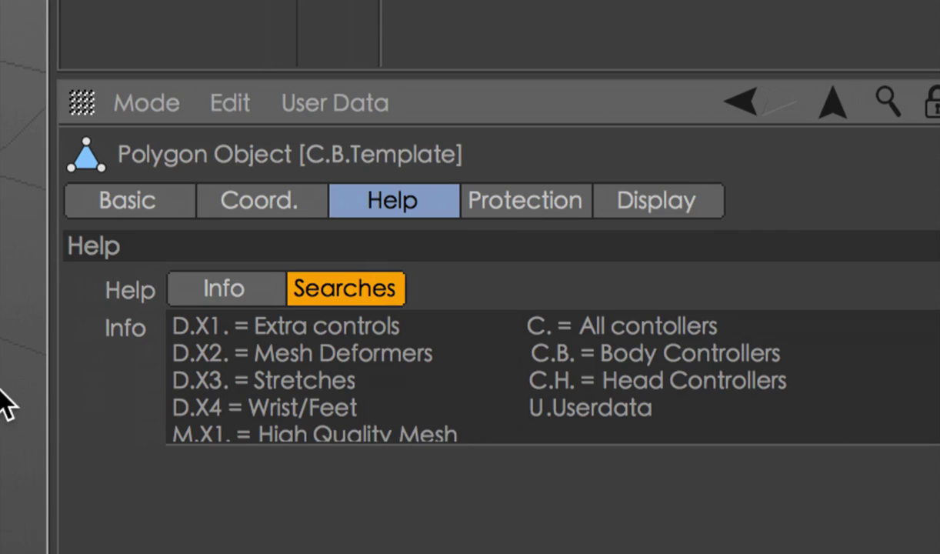
pyautogui.moveTo(180, 408); pyautogui.dragTo(387, 401)
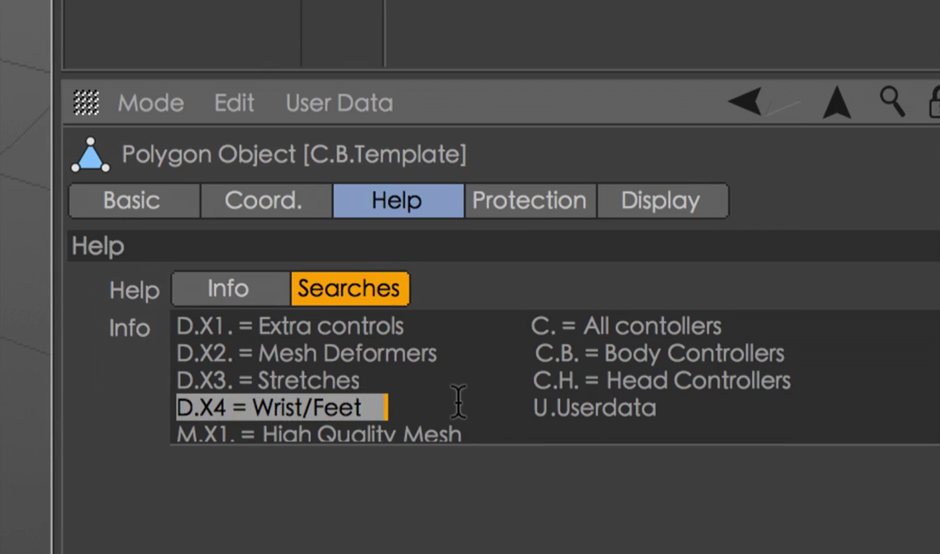
pyautogui.click(415, 402)
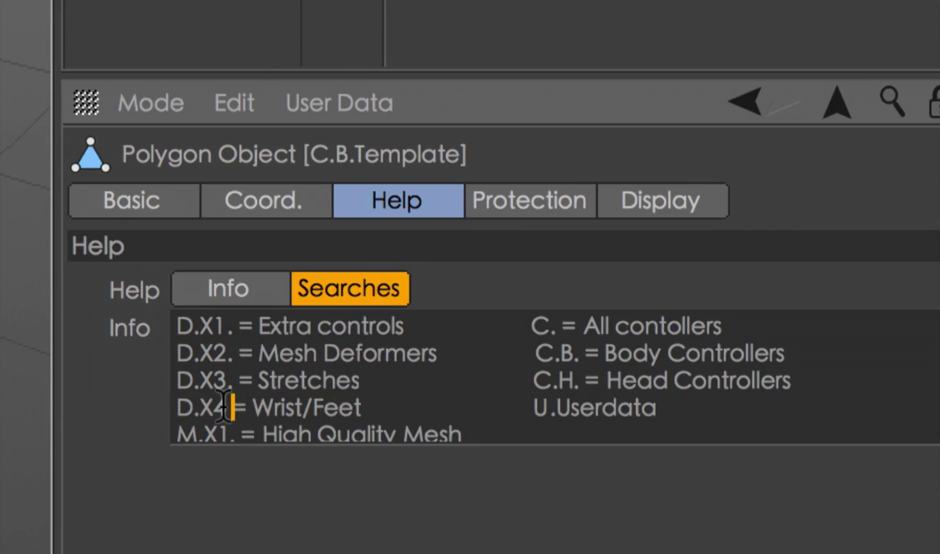
pyautogui.moveTo(555, 408); pyautogui.dragTo(684, 412)
pyautogui.click(684, 412)
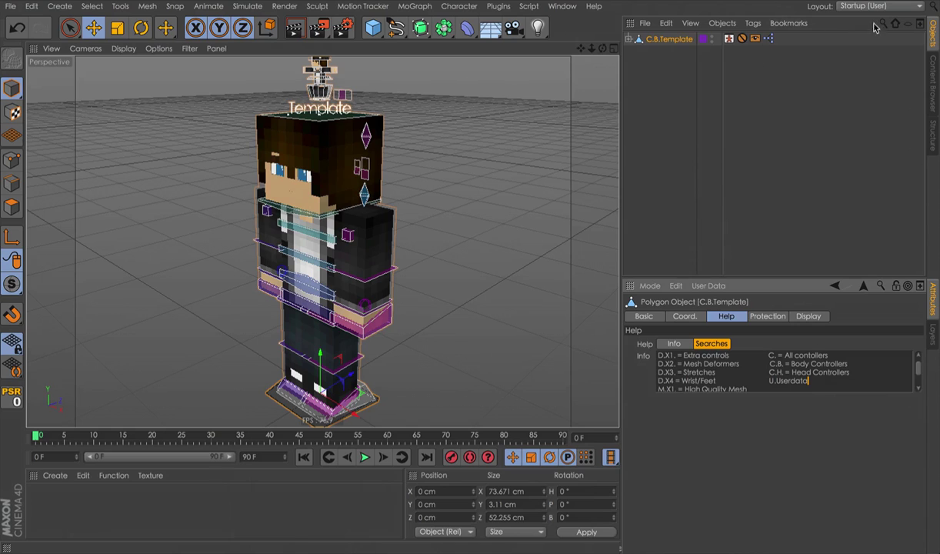
# Filter the object list by "u." and select the user data objects from U.TeethTop through U.EyeRightE
pyautogui.click(882, 24)
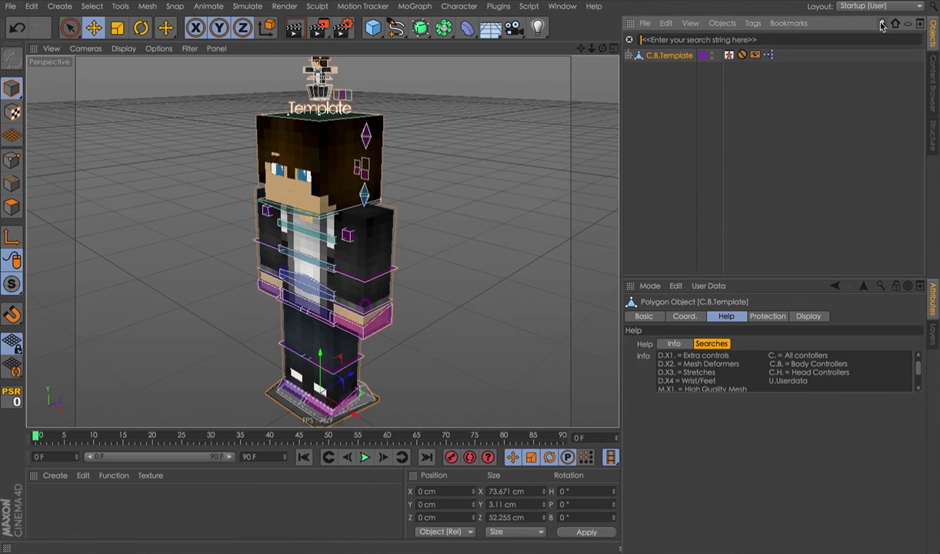
pyautogui.write('u.')
pyautogui.click(710, 56)
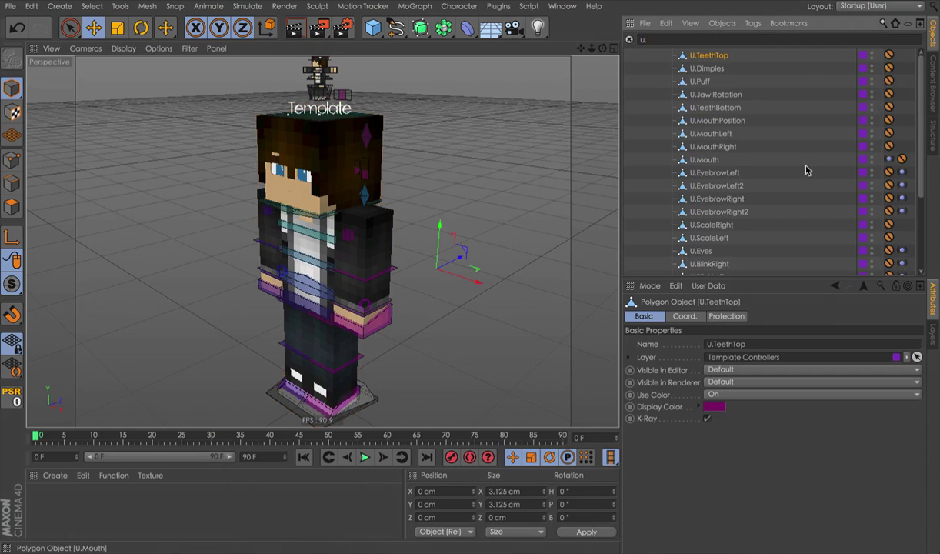
pyautogui.scroll(-2, 714, 230)
pyautogui.keyDown('shift'); pyautogui.click(709, 237); pyautogui.keyUp('shift')
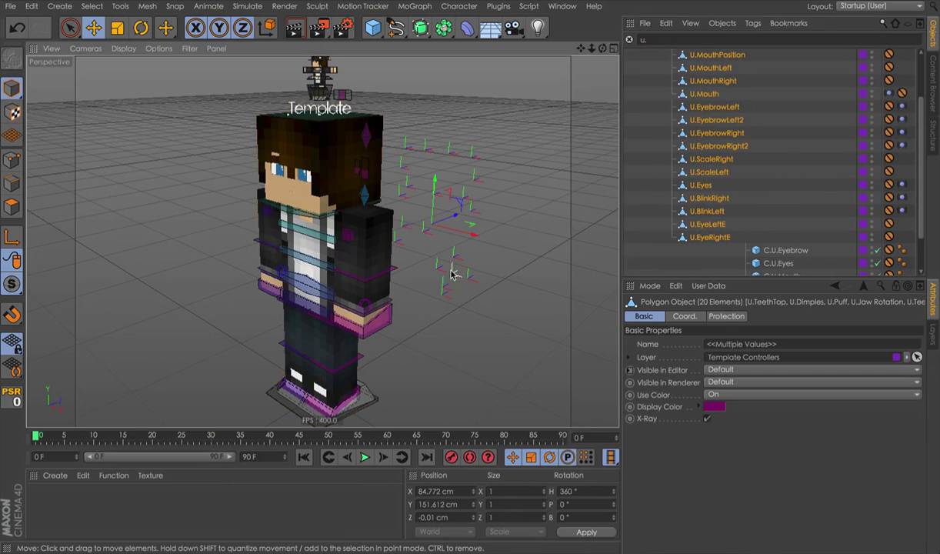
pyautogui.keyDown('alt'); pyautogui.moveTo(453, 271); pyautogui.dragTo(492, 254); pyautogui.keyUp('alt')
pyautogui.scroll(2, 735, 154)
# Clear the object search and filter the list by "d.x4"
pyautogui.press('BackSpace')
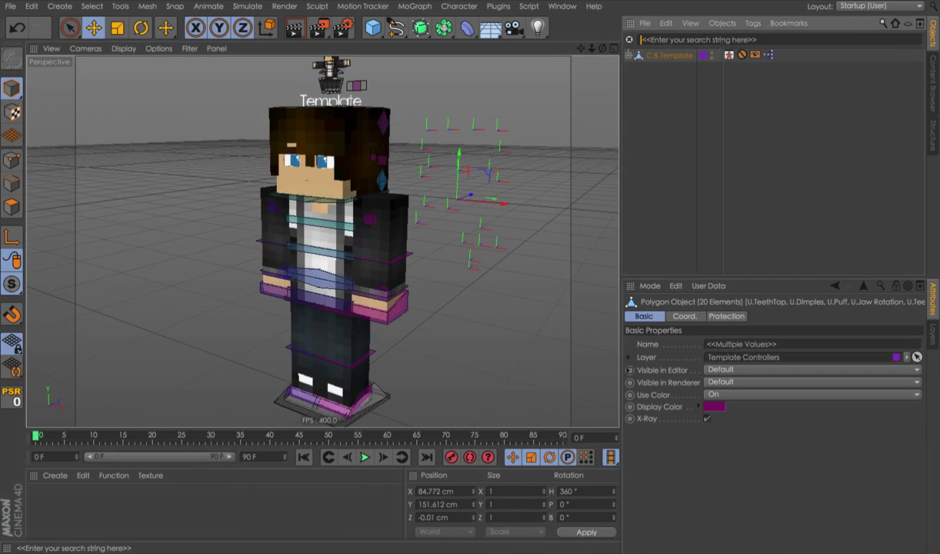
pyautogui.write('d')
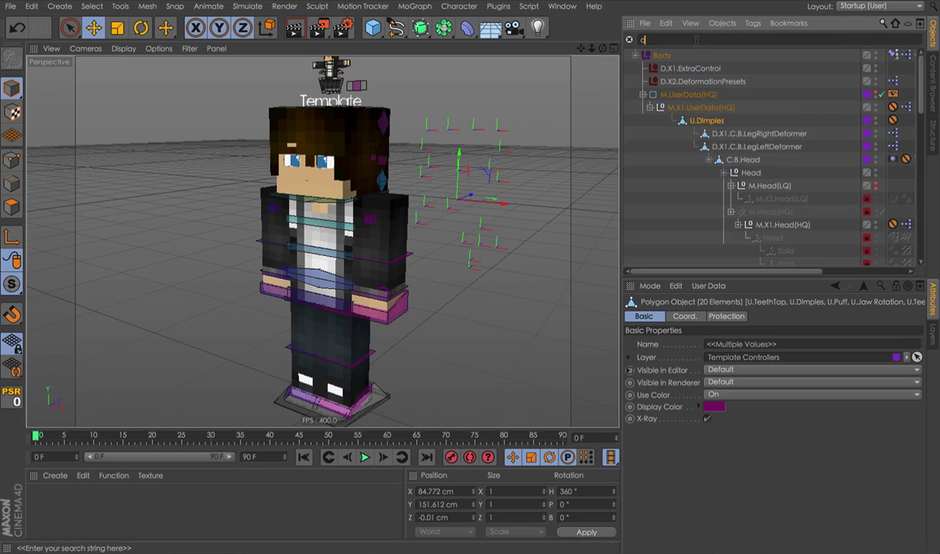
pyautogui.write('.x3')
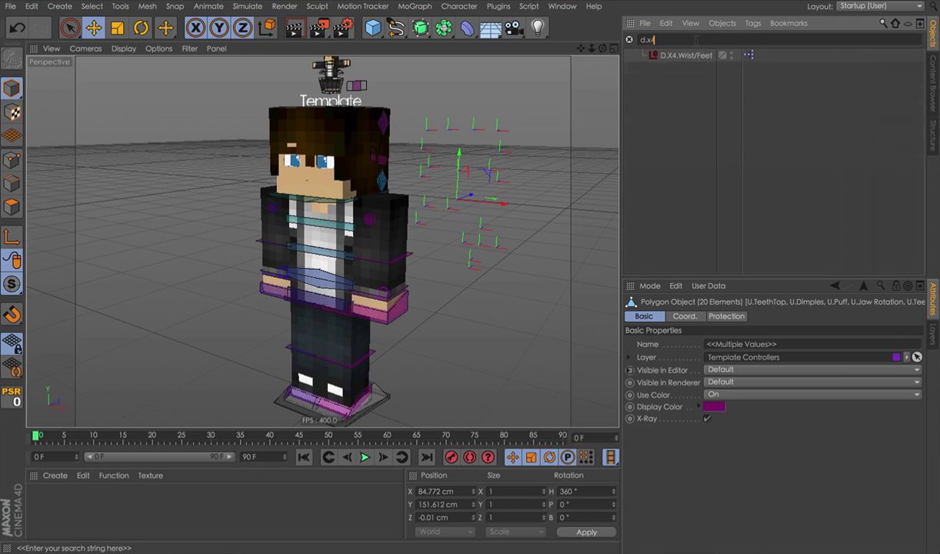
# Show the Template Other layer's objects in the object list and unlock that layer
pyautogui.click(936, 339)
pyautogui.click(771, 330)
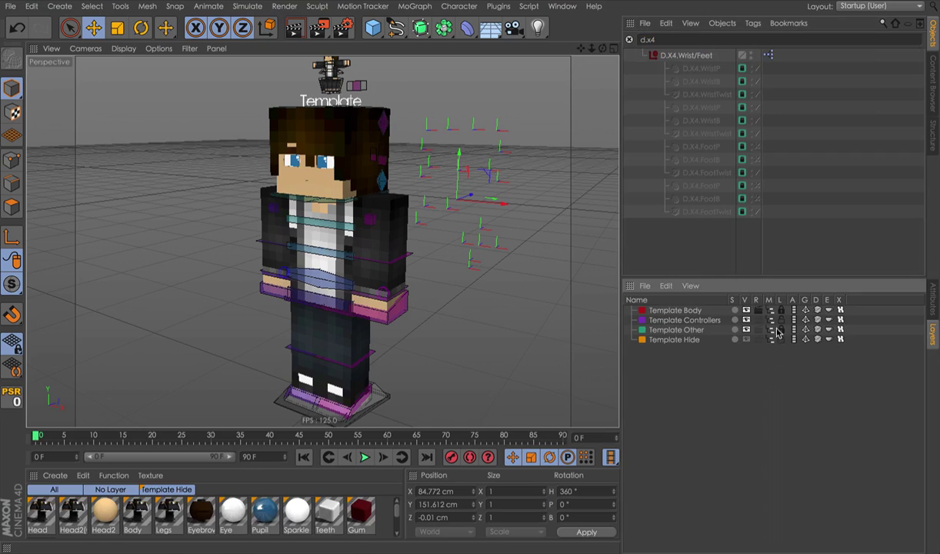
pyautogui.click(706, 211)
pyautogui.click(776, 181)
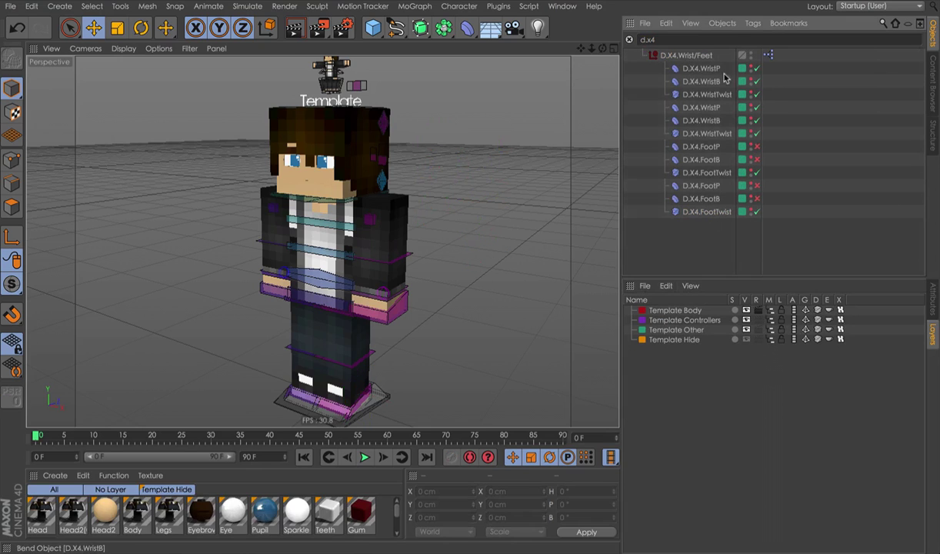
# Filter the object list by "d.x3" and by "d.x4", and clear the search
pyautogui.press('BackSpace')
pyautogui.write('d')
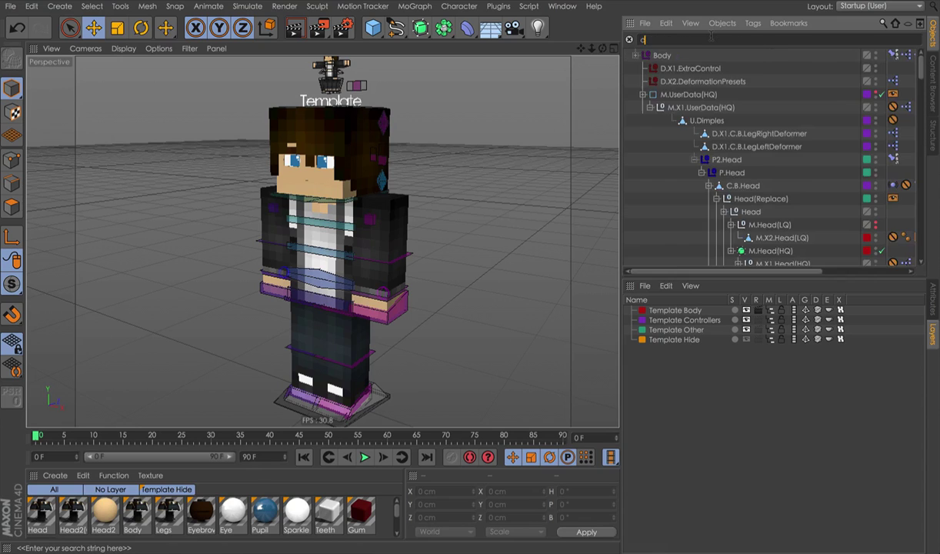
pyautogui.write('.x3')
pyautogui.press('BackSpace')
pyautogui.write('4')
pyautogui.press('BackSpace')
pyautogui.press('BackSpace')
pyautogui.press('BackSpace')
pyautogui.press('BackSpace')
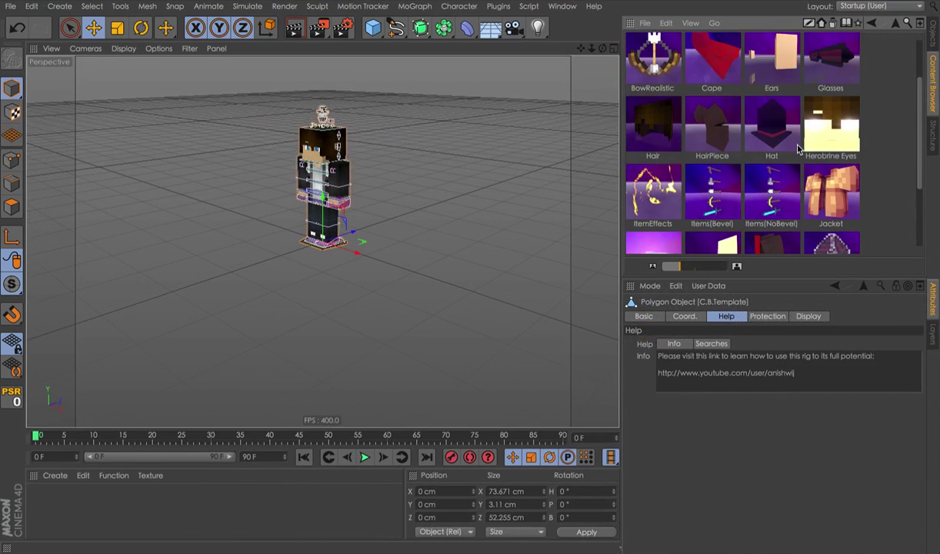
# Find the Items(NoBevel) preset among the rig extras and merge it into the template scene
pyautogui.scroll(-1, 797, 151)
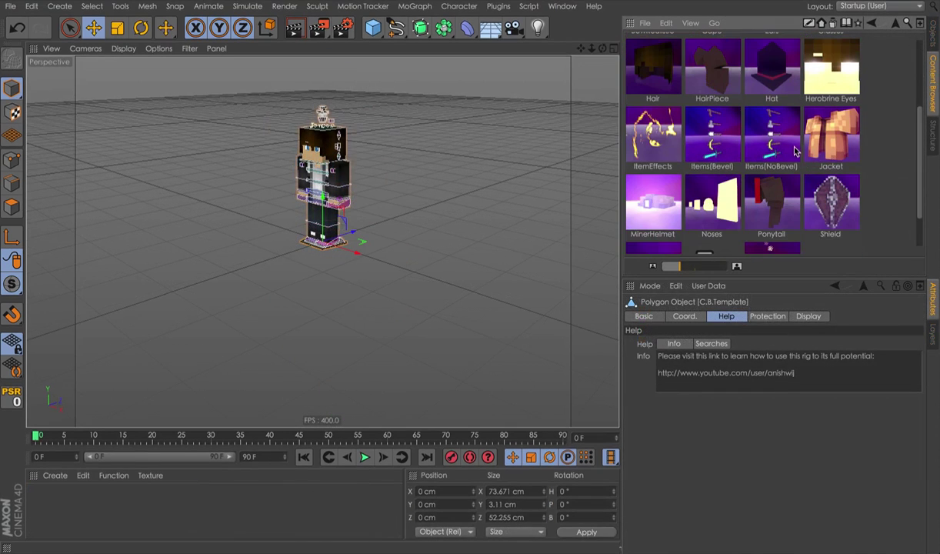
pyautogui.scroll(3, 323, 123)
pyautogui.keyDown('alt'); pyautogui.moveTo(370, 197); pyautogui.dragTo(290, 144, button='middle'); pyautogui.keyUp('alt')
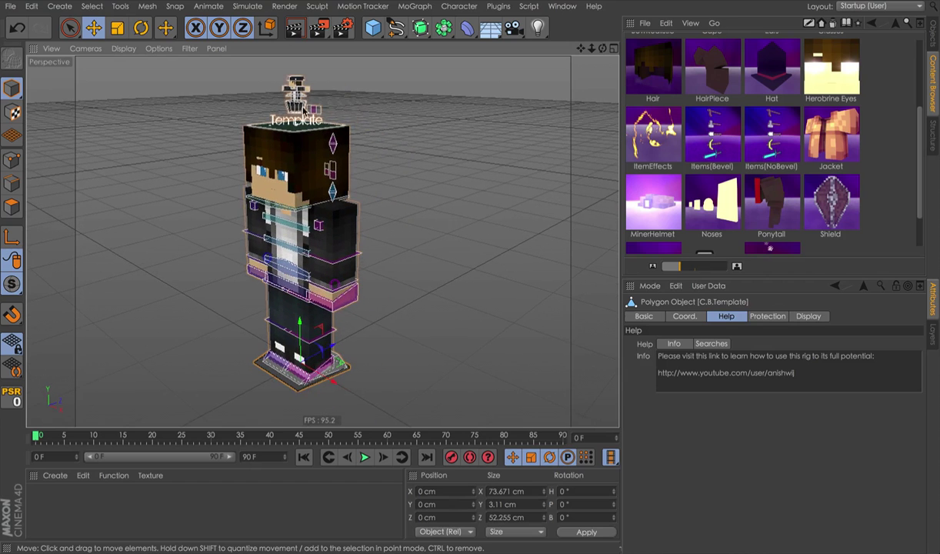
pyautogui.keyDown('alt'); pyautogui.moveTo(339, 160); pyautogui.dragTo(336, 127); pyautogui.keyUp('alt')
pyautogui.scroll(1, 308, 166)
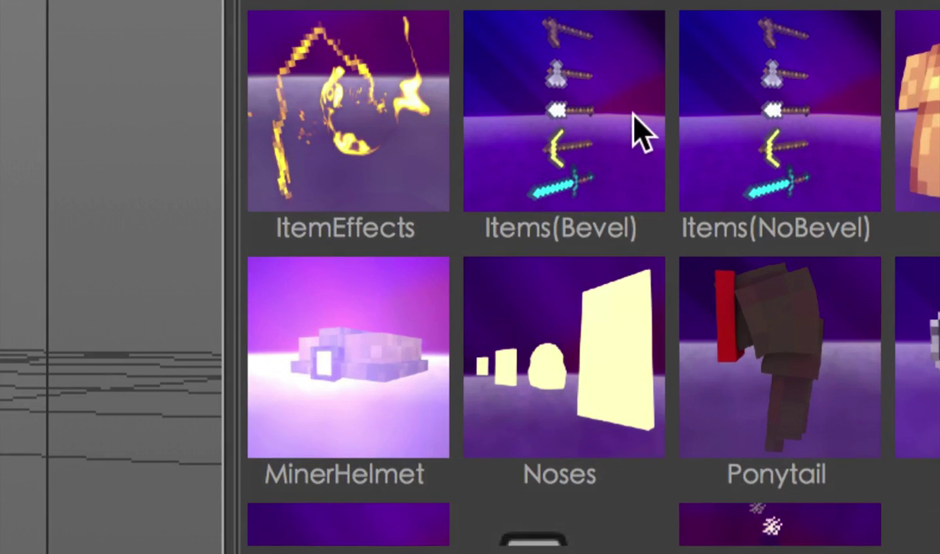
pyautogui.click(627, 109)
pyautogui.click(816, 131)
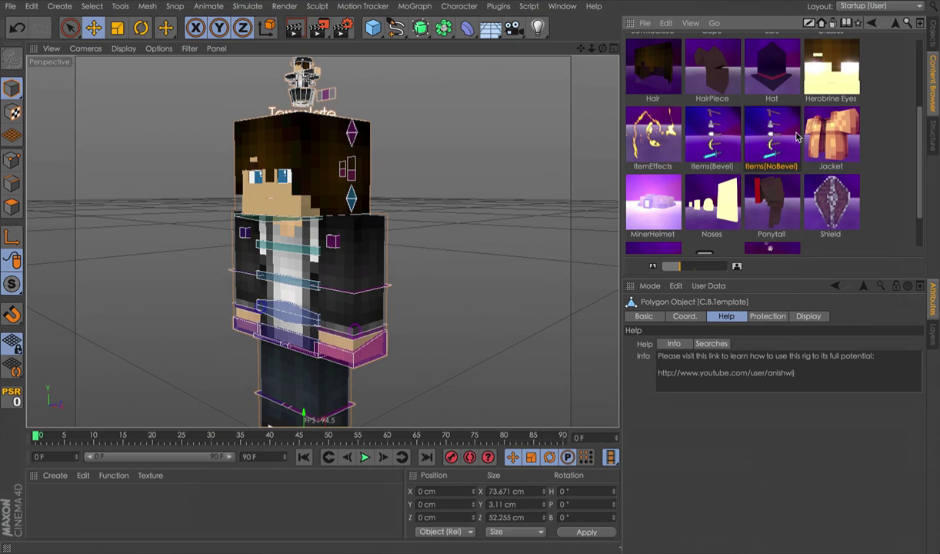
pyautogui.doubleClick(797, 137)
pyautogui.click(934, 31)
# Examine the imported sword beside the character and the node setup in the Items object's XPresso tag
pyautogui.keyDown('alt'); pyautogui.moveTo(523, 226); pyautogui.dragTo(529, 176, button='middle'); pyautogui.keyUp('alt')
pyautogui.scroll(-3, 520, 173)
pyautogui.keyDown('alt'); pyautogui.moveTo(431, 191); pyautogui.dragTo(414, 227); pyautogui.keyUp('alt')
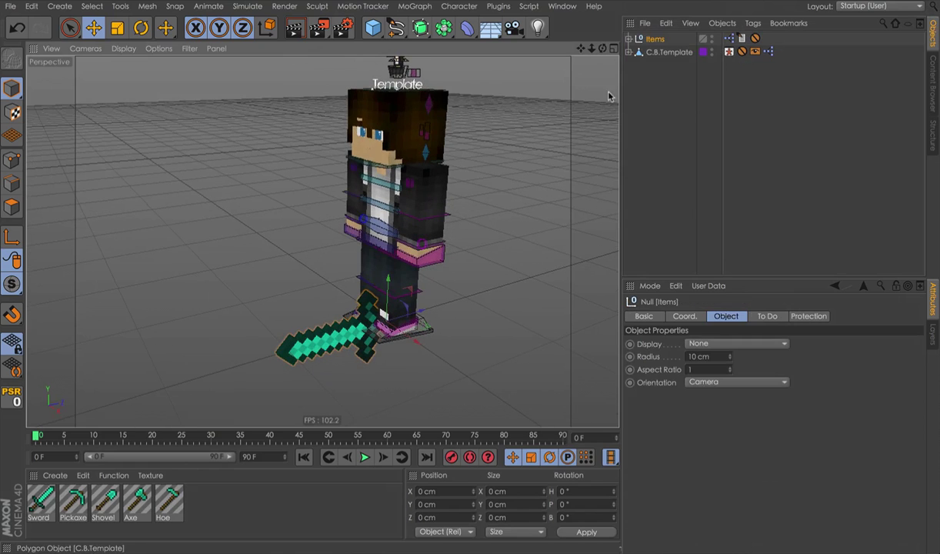
pyautogui.keyDown('alt'); pyautogui.moveTo(476, 195); pyautogui.dragTo(331, 304); pyautogui.keyUp('alt')
pyautogui.doubleClick(729, 52)
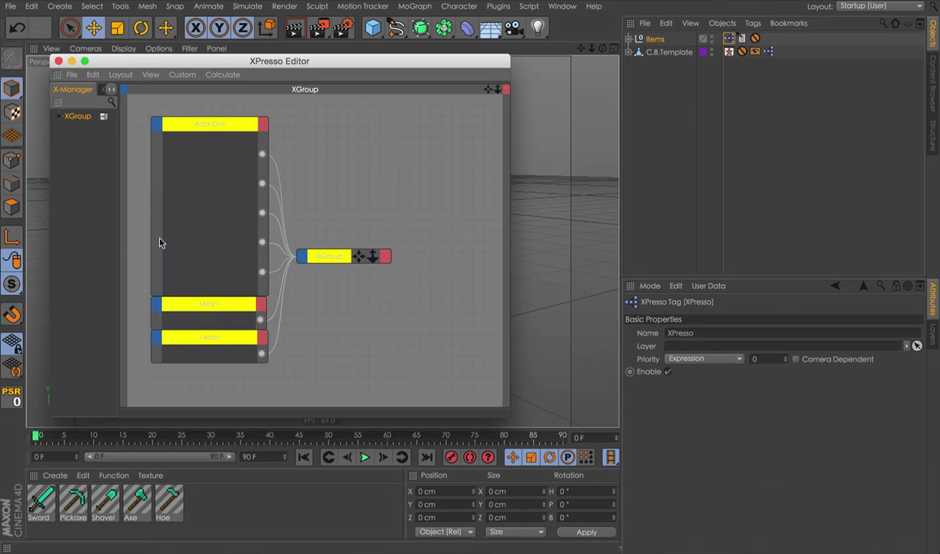
pyautogui.click(424, 225)
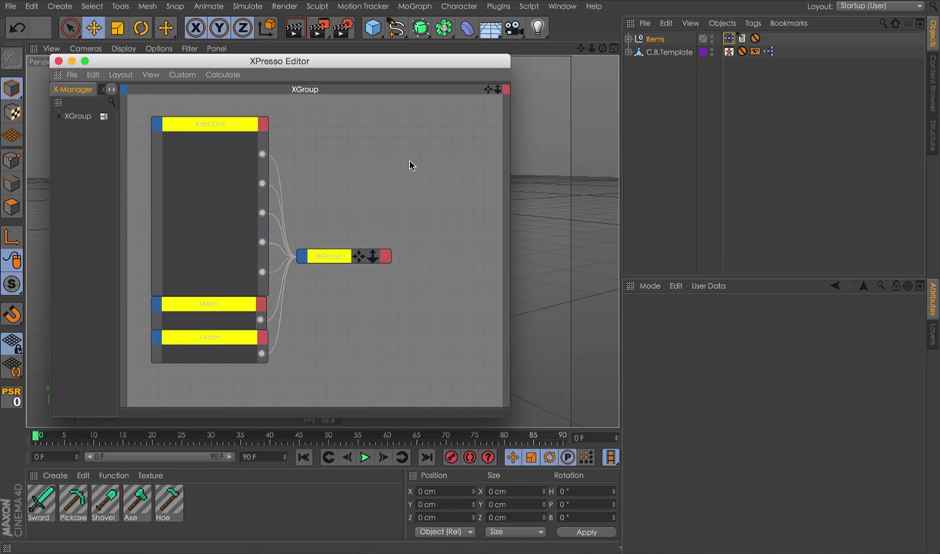
pyautogui.press('super+w')
pyautogui.keyDown('alt'); pyautogui.moveTo(390, 297); pyautogui.dragTo(401, 279); pyautogui.keyUp('alt')
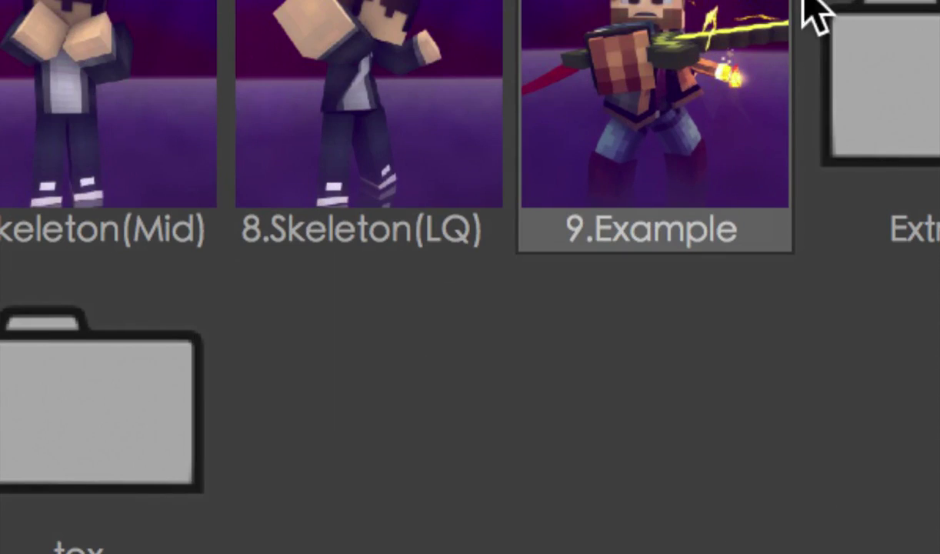
# Load the 9.Example character preset from the rig library into the scene
pyautogui.doubleClick(758, 132)
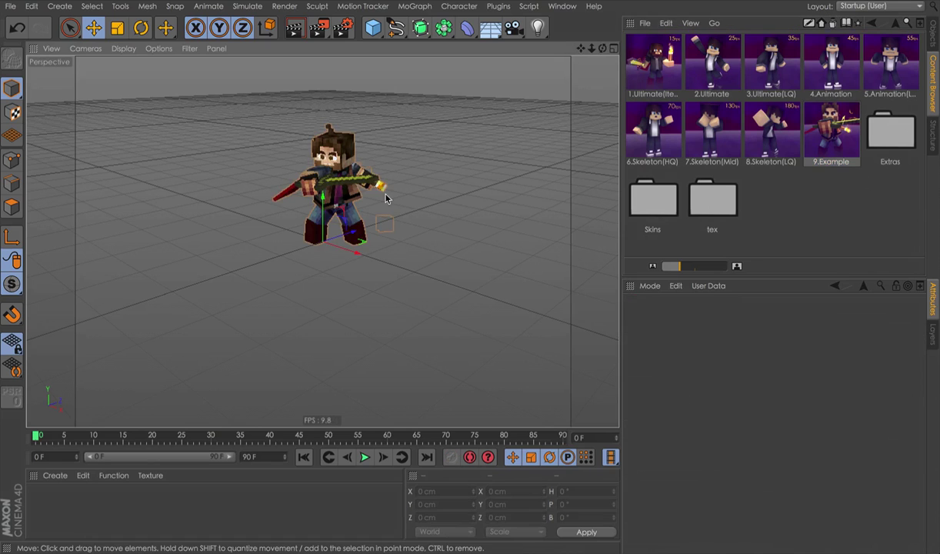
pyautogui.keyDown('alt'); pyautogui.moveTo(386, 199); pyautogui.dragTo(386, 171); pyautogui.keyUp('alt')
pyautogui.scroll(8, 369, 200)
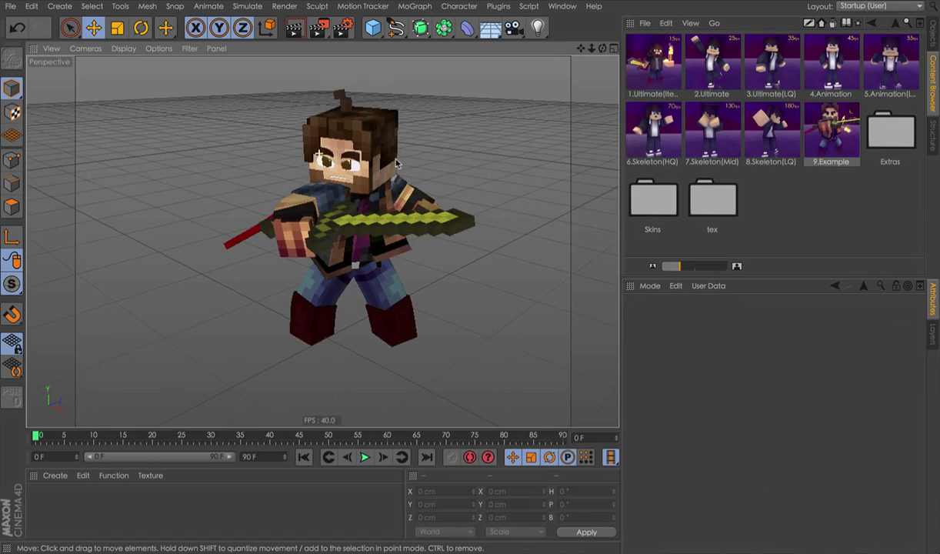
pyautogui.keyDown('alt'); pyautogui.moveTo(357, 214); pyautogui.dragTo(407, 202); pyautogui.keyUp('alt')
# Play the example scene and examine the character, its sword and its clothing from several sides
pyautogui.press('F8')
pyautogui.keyDown('alt'); pyautogui.moveTo(376, 243); pyautogui.dragTo(417, 207); pyautogui.keyUp('alt')
pyautogui.scroll(-5, 416, 208)
pyautogui.keyDown('alt'); pyautogui.moveTo(370, 186); pyautogui.dragTo(616, 206); pyautogui.keyUp('alt')
pyautogui.keyDown('alt'); pyautogui.moveTo(400, 265); pyautogui.dragTo(560, 309); pyautogui.keyUp('alt')
pyautogui.scroll(5, 285, 200)
pyautogui.keyDown('alt'); pyautogui.moveTo(283, 214); pyautogui.dragTo(453, 211); pyautogui.keyUp('alt')
pyautogui.scroll(4, 335, 229)
pyautogui.keyDown('alt'); pyautogui.moveTo(333, 228); pyautogui.dragTo(419, 175); pyautogui.keyUp('alt')
pyautogui.scroll(-8, 346, 199)
pyautogui.keyDown('alt'); pyautogui.moveTo(347, 150); pyautogui.dragTo(336, 147); pyautogui.keyUp('alt')
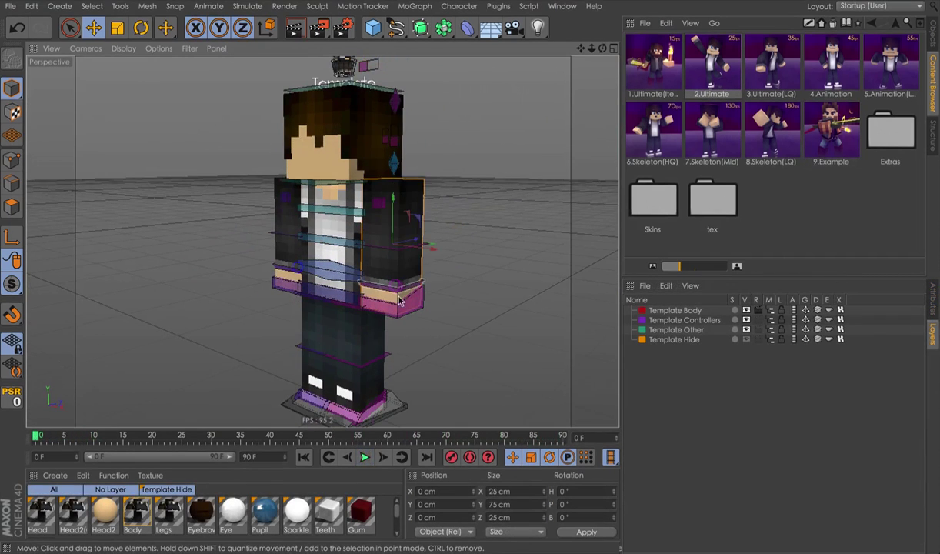
# Try rotating the wrist controller on the character's left arm and undo the rotation
pyautogui.scroll(2, 398, 300)
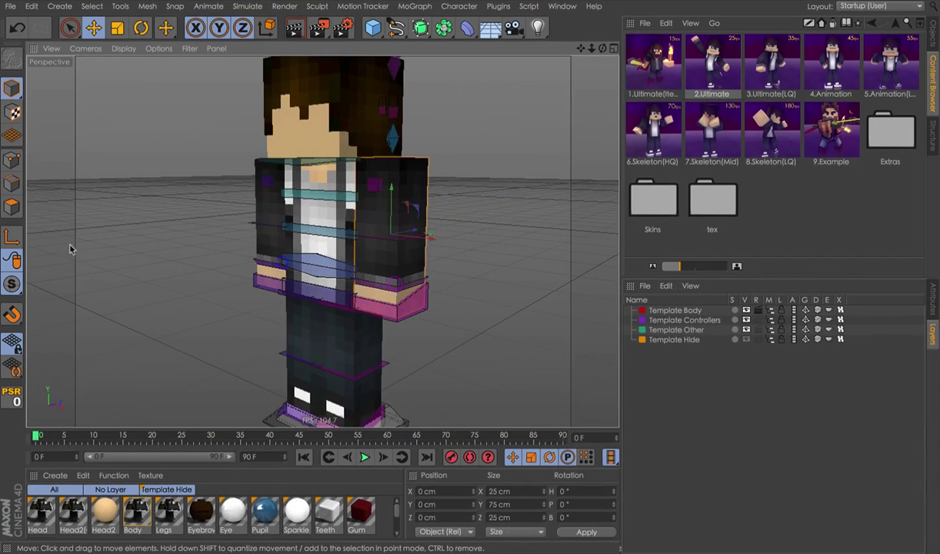
pyautogui.keyDown('alt'); pyautogui.moveTo(387, 298); pyautogui.dragTo(417, 281, button='right'); pyautogui.keyUp('alt')
pyautogui.keyDown('alt'); pyautogui.moveTo(383, 269); pyautogui.dragTo(345, 298, button='middle'); pyautogui.keyUp('alt')
pyautogui.keyDown('alt'); pyautogui.moveTo(345, 298); pyautogui.dragTo(440, 294); pyautogui.keyUp('alt')
pyautogui.click(440, 305)
pyautogui.press('r')
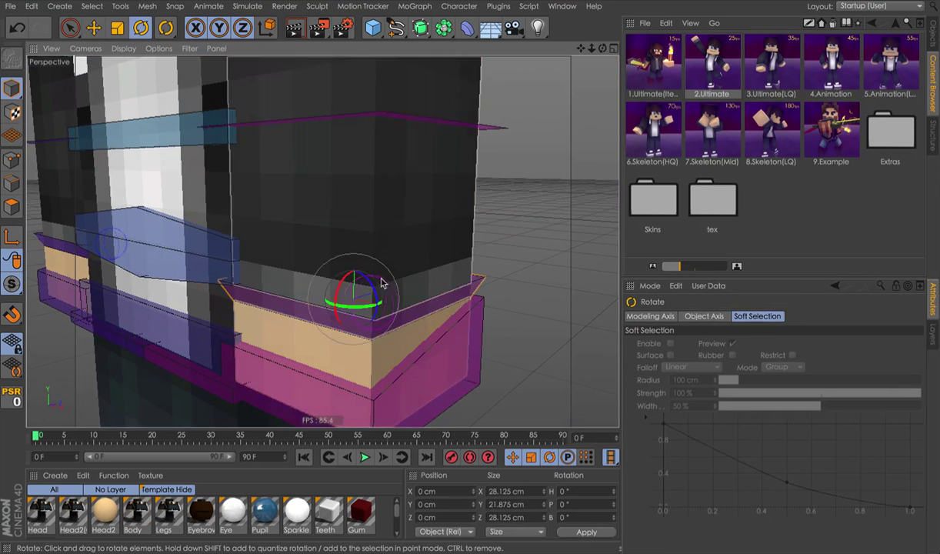
pyautogui.moveTo(380, 281)
pyautogui.mouseDown()
pyautogui.moveTo(389, 270)
pyautogui.moveTo(395, 281)
pyautogui.mouseUp()
pyautogui.hotkey('ctrl', 'z')
# Subdivide the polygons of the low-quality left arm mesh
pyautogui.click(417, 234)
pyautogui.keyDown('alt'); pyautogui.moveTo(450, 241); pyautogui.dragTo(254, 208, button='right'); pyautogui.keyUp('alt')
pyautogui.click(12, 207)
pyautogui.click(147, 6)
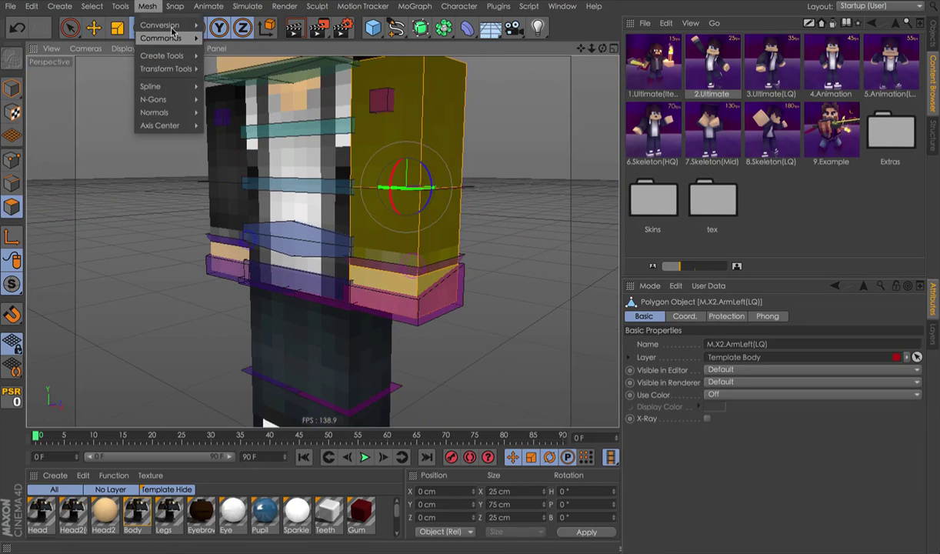
pyautogui.moveTo(165, 37)
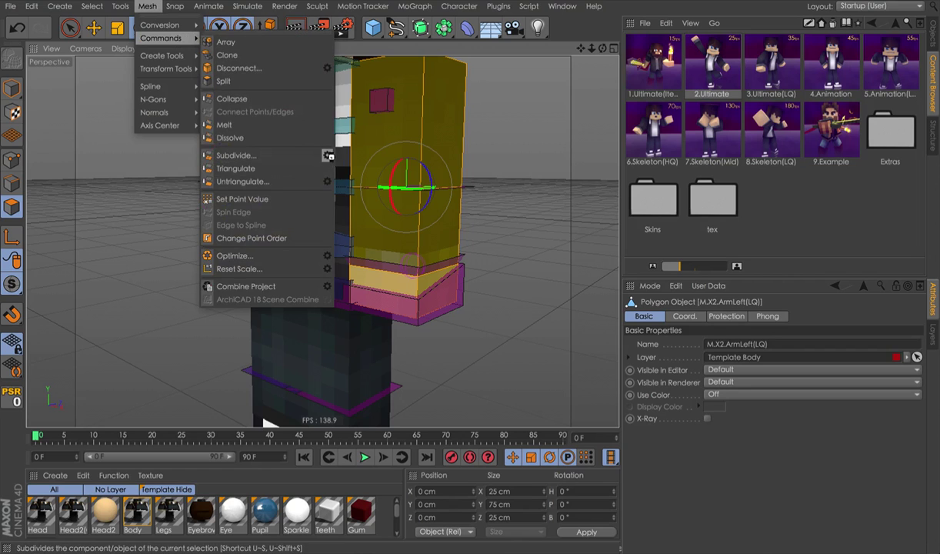
pyautogui.click(311, 155)
pyautogui.press('Return')
pyautogui.press('Return')
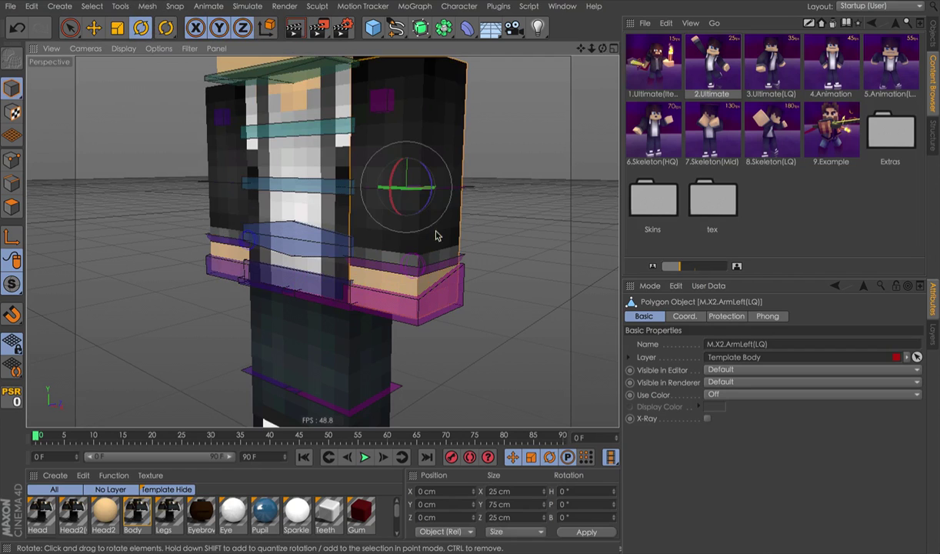
# Move the left hand controller up and forward to bend the arm, and try rotating it slightly
pyautogui.press('e')
pyautogui.click(516, 266)
pyautogui.keyDown('alt'); pyautogui.moveTo(516, 266); pyautogui.dragTo(384, 298); pyautogui.keyUp('alt')
pyautogui.click(461, 308)
pyautogui.moveTo(460, 310); pyautogui.dragTo(402, 257)
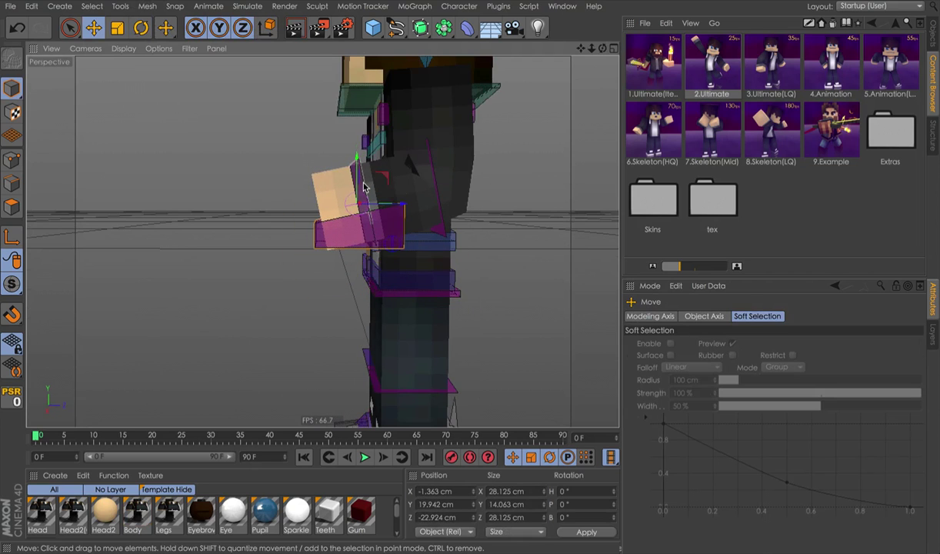
pyautogui.press('r')
pyautogui.moveTo(354, 157)
pyautogui.mouseDown()
pyautogui.moveTo(342, 153)
pyautogui.moveTo(351, 145)
pyautogui.mouseUp()
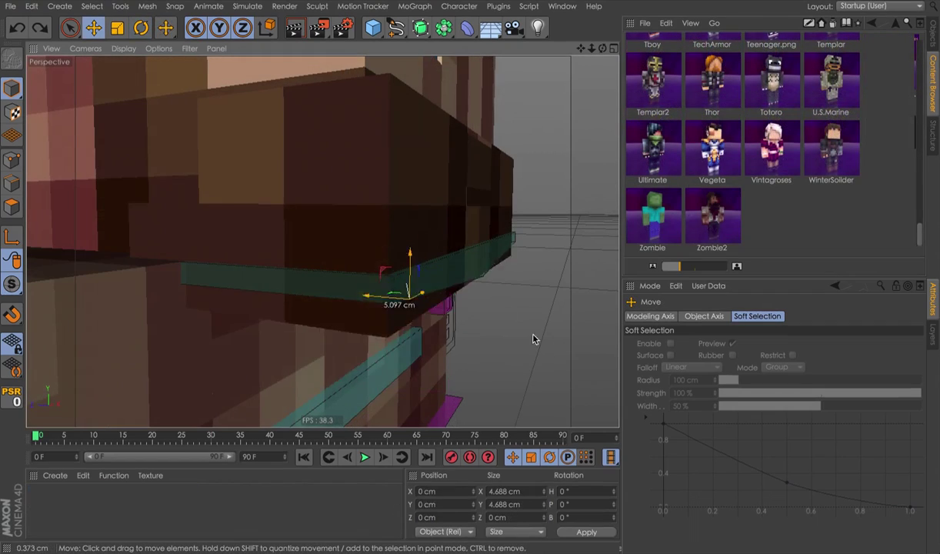
# Drag the small square controller at the example character's head, undo the move, and drag it again
pyautogui.moveTo(533, 336); pyautogui.dragTo(538, 307)
pyautogui.keyDown('alt'); pyautogui.moveTo(539, 308); pyautogui.dragTo(390, 255, button='right'); pyautogui.keyUp('alt')
pyautogui.keyDown('alt'); pyautogui.moveTo(390, 256); pyautogui.dragTo(334, 266); pyautogui.keyUp('alt')
pyautogui.hotkey('ctrl', 'z')
pyautogui.keyDown('alt'); pyautogui.moveTo(422, 297); pyautogui.dragTo(425, 276); pyautogui.keyUp('alt')
pyautogui.scroll(4, 331, 198)
pyautogui.moveTo(433, 242); pyautogui.dragTo(453, 212)
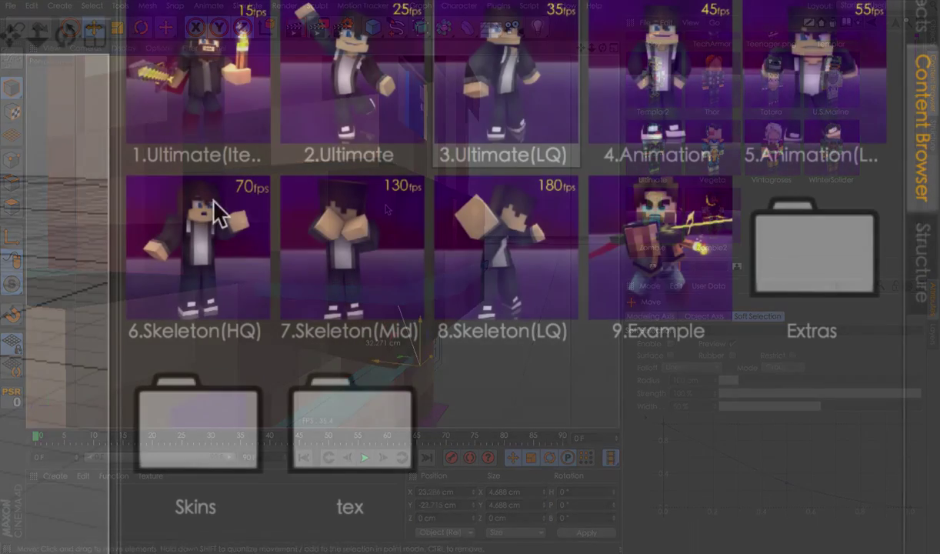
# Look through the Skeleton presets in the rig library and load 6.Skeleton(HQ) into the scene
pyautogui.click(227, 246)
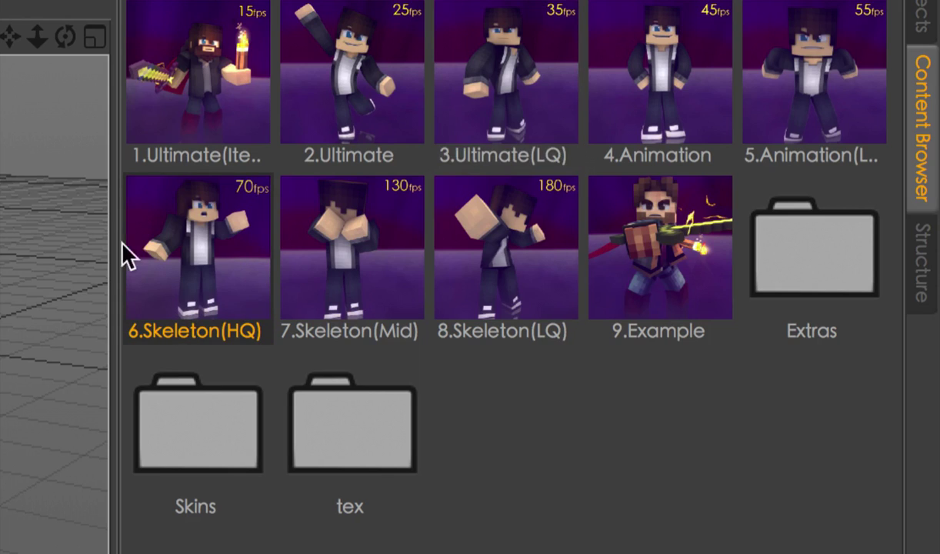
pyautogui.click(576, 231)
pyautogui.click(226, 240)
pyautogui.click(534, 207)
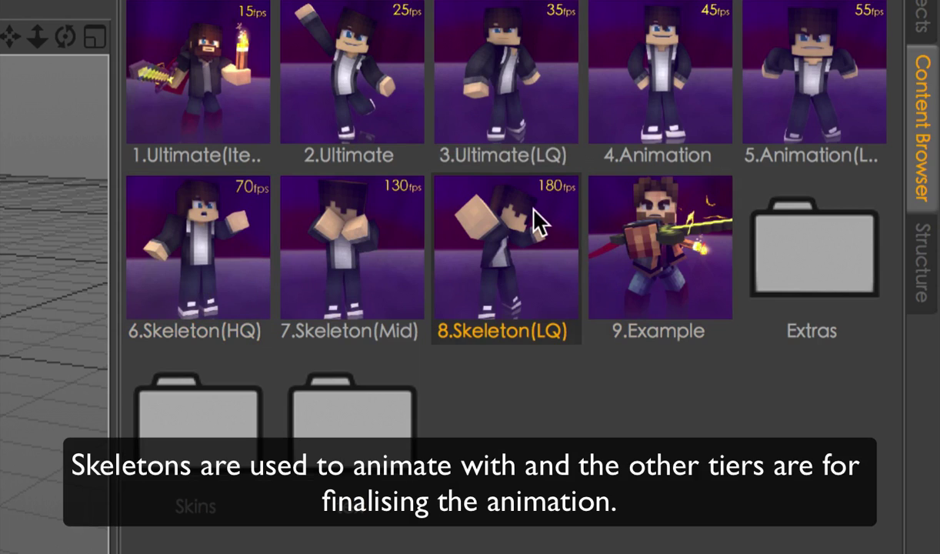
pyautogui.click(398, 232)
pyautogui.click(537, 212)
pyautogui.click(345, 225)
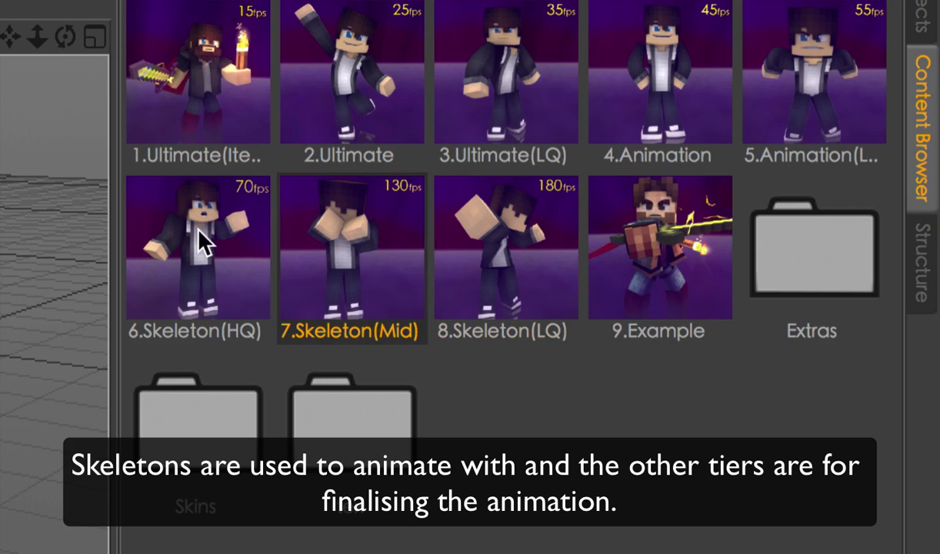
pyautogui.click(192, 227)
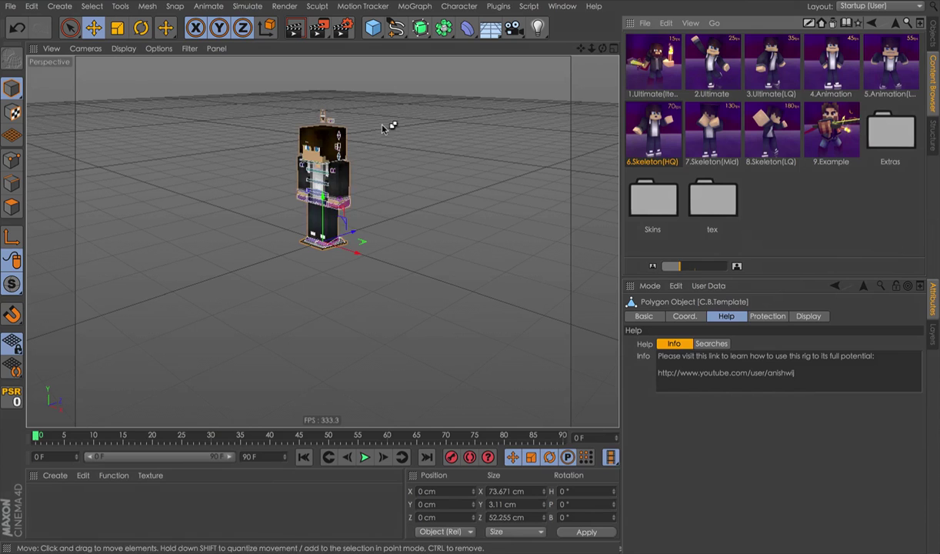
# Try moving the skeleton character's left hand controller upward and undo the move
pyautogui.keyDown('alt'); pyautogui.moveTo(314, 135); pyautogui.dragTo(345, 136); pyautogui.keyUp('alt')
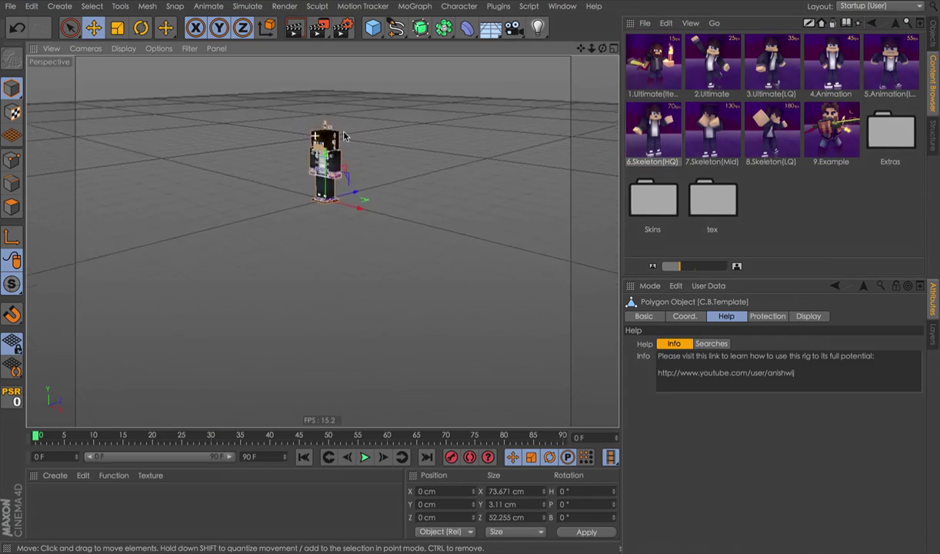
pyautogui.keyDown('alt'); pyautogui.moveTo(344, 136); pyautogui.dragTo(551, 137, button='right'); pyautogui.keyUp('alt')
pyautogui.keyDown('alt'); pyautogui.moveTo(487, 153); pyautogui.dragTo(470, 121, button='middle'); pyautogui.keyUp('alt')
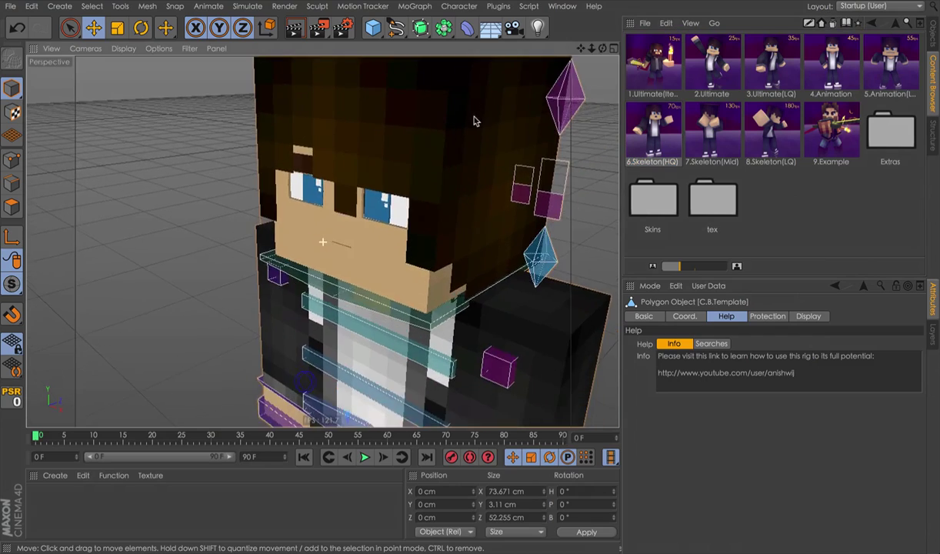
pyautogui.keyDown('alt'); pyautogui.moveTo(471, 122); pyautogui.dragTo(438, 170, button='right'); pyautogui.keyUp('alt')
pyautogui.click(452, 293)
pyautogui.click(437, 295)
pyautogui.moveTo(481, 298); pyautogui.dragTo(463, 138)
pyautogui.hotkey('ctrl', 'z')
pyautogui.keyDown('alt'); pyautogui.moveTo(463, 138); pyautogui.dragTo(428, 203, button='middle'); pyautogui.keyUp('alt')
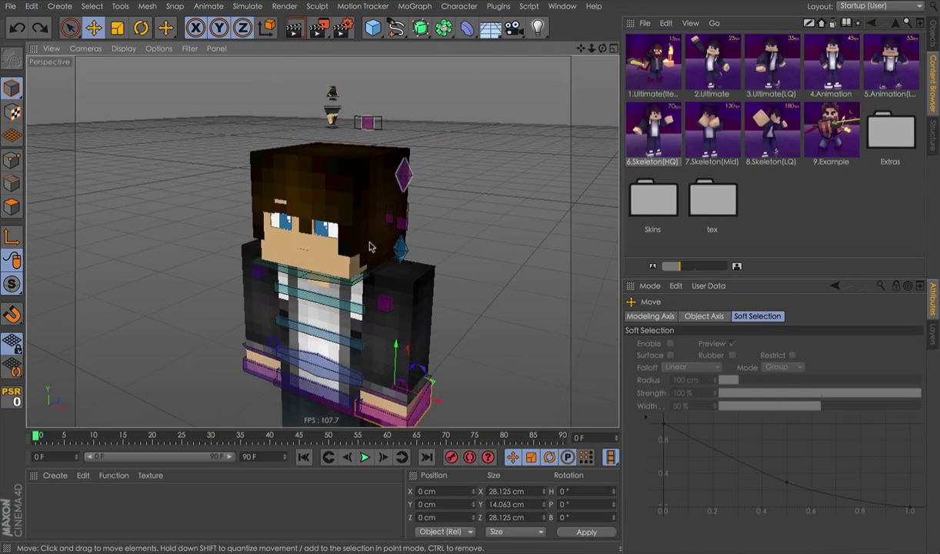
# Try the mesh switch slider above the head, and raise the user data slider beside it to show the control panel
pyautogui.click(400, 223)
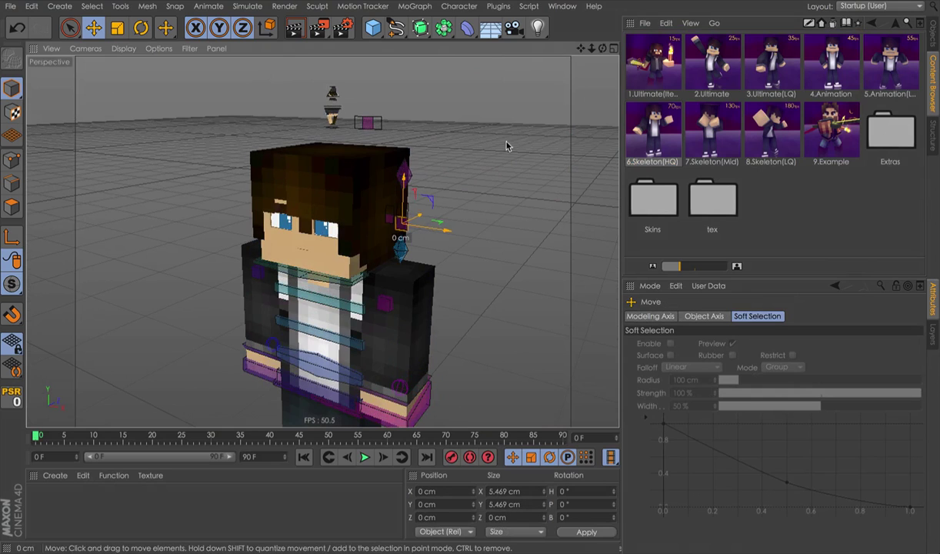
pyautogui.click(368, 123)
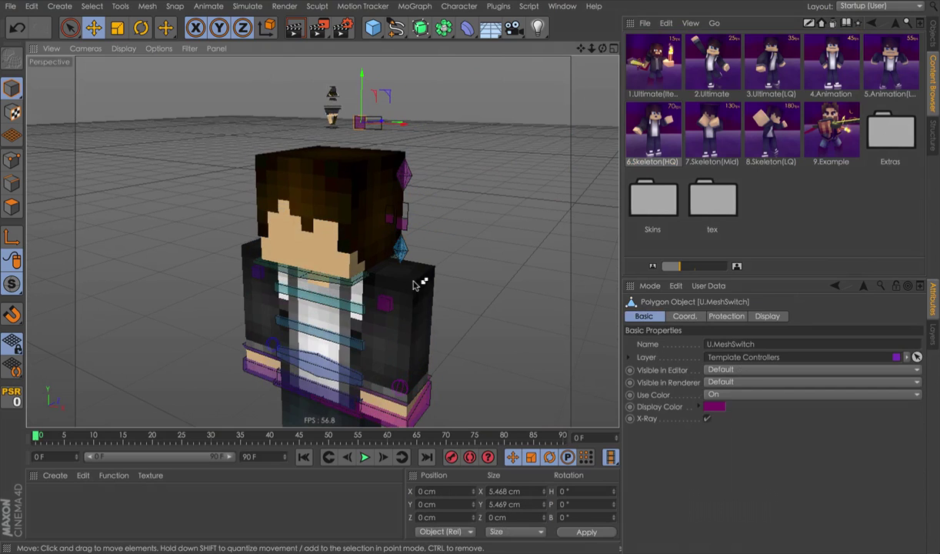
pyautogui.click(398, 249)
pyautogui.click(401, 205)
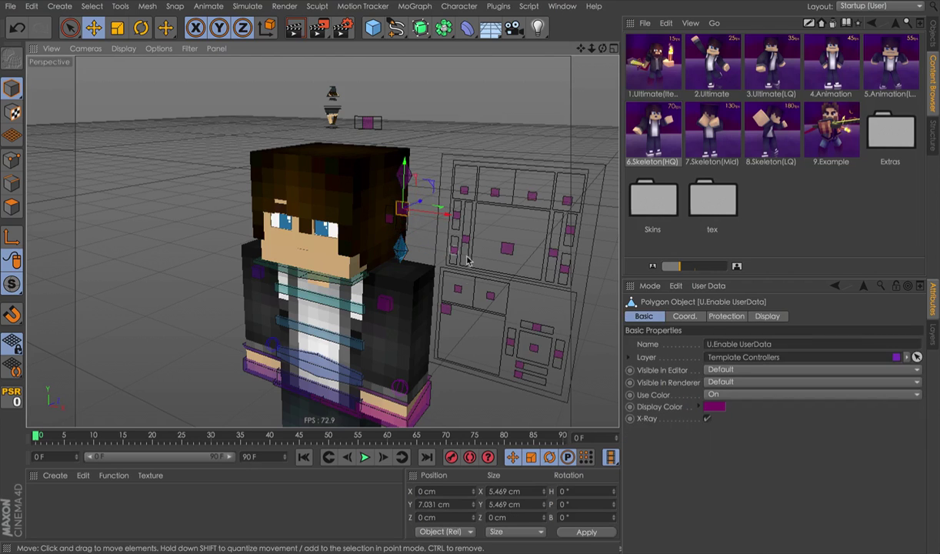
pyautogui.moveTo(449, 316); pyautogui.dragTo(587, 415)
pyautogui.moveTo(545, 449); pyautogui.dragTo(542, 454)
# Examine the playing animation of the basic Zig character from several sides
pyautogui.keyDown('alt'); pyautogui.moveTo(304, 149); pyautogui.dragTo(401, 164); pyautogui.keyUp('alt')
pyautogui.keyDown('alt'); pyautogui.moveTo(401, 164); pyautogui.dragTo(390, 46, button='middle'); pyautogui.keyUp('alt')
pyautogui.keyDown('alt'); pyautogui.moveTo(392, 232); pyautogui.dragTo(401, 205); pyautogui.keyUp('alt')
pyautogui.hotkey('ctrl', 'z')
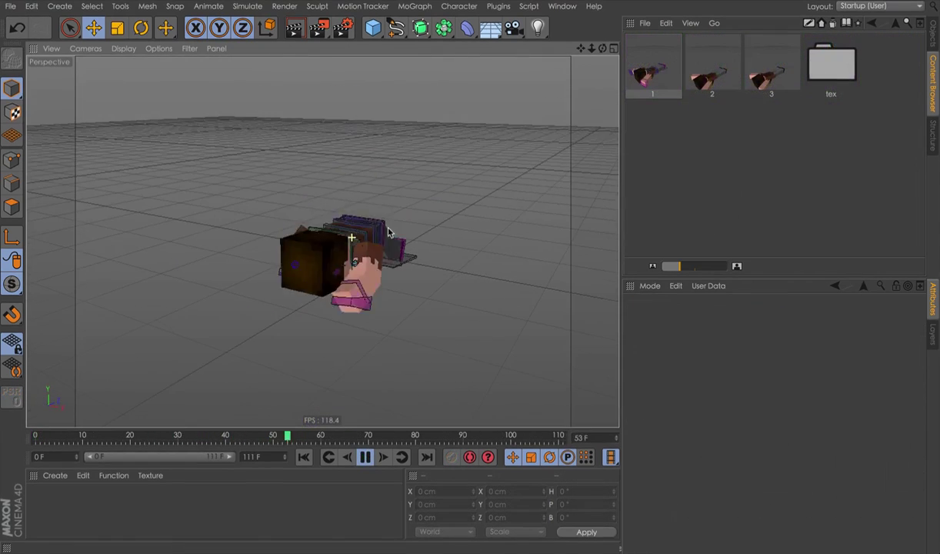
pyautogui.keyDown('alt'); pyautogui.moveTo(388, 232); pyautogui.dragTo(467, 203); pyautogui.keyUp('alt')
pyautogui.keyDown('alt'); pyautogui.moveTo(367, 201); pyautogui.dragTo(302, 201); pyautogui.keyUp('alt')
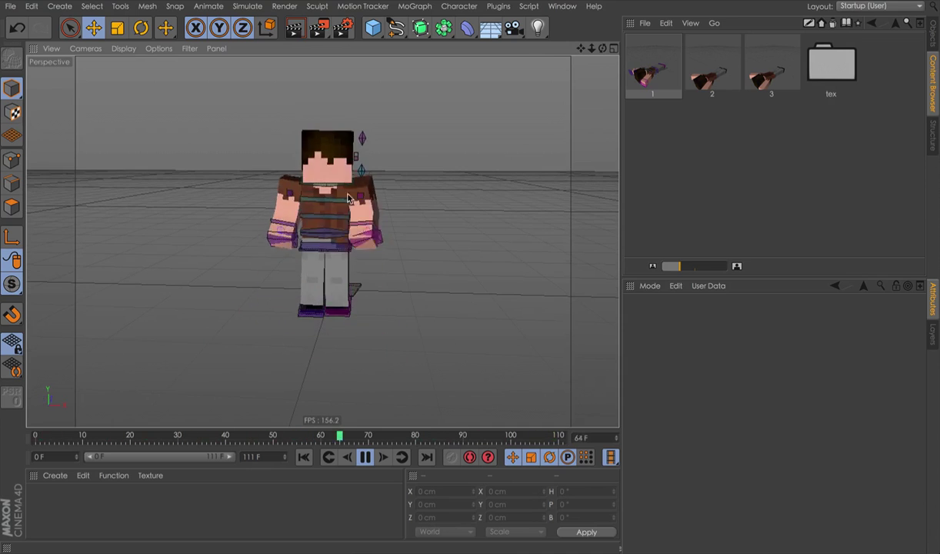
# Undo the recent changes and load stage 2 of the animation with the Zig(Mid) rig from the library
pyautogui.hotkey('ctrl', 'z')
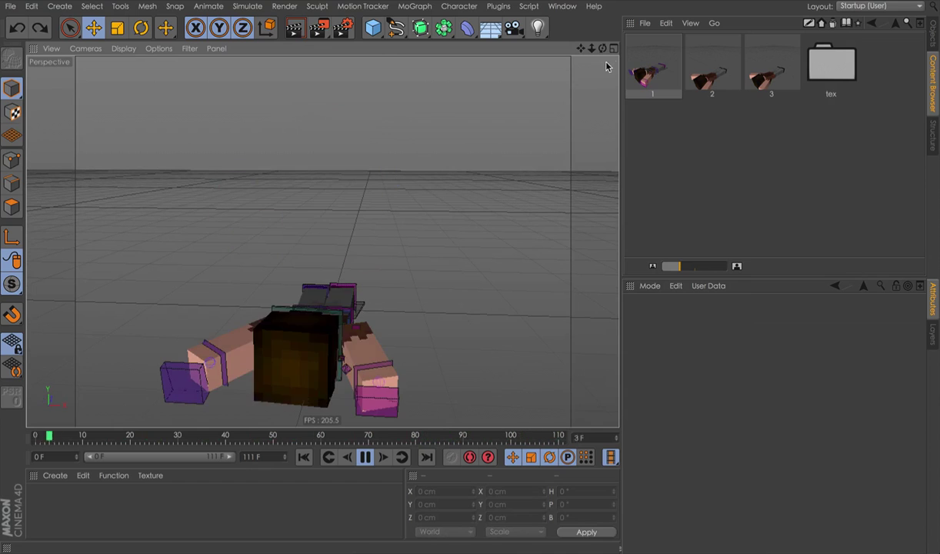
pyautogui.hotkey('ctrl', 'z')
pyautogui.hotkey('ctrl', 'z')
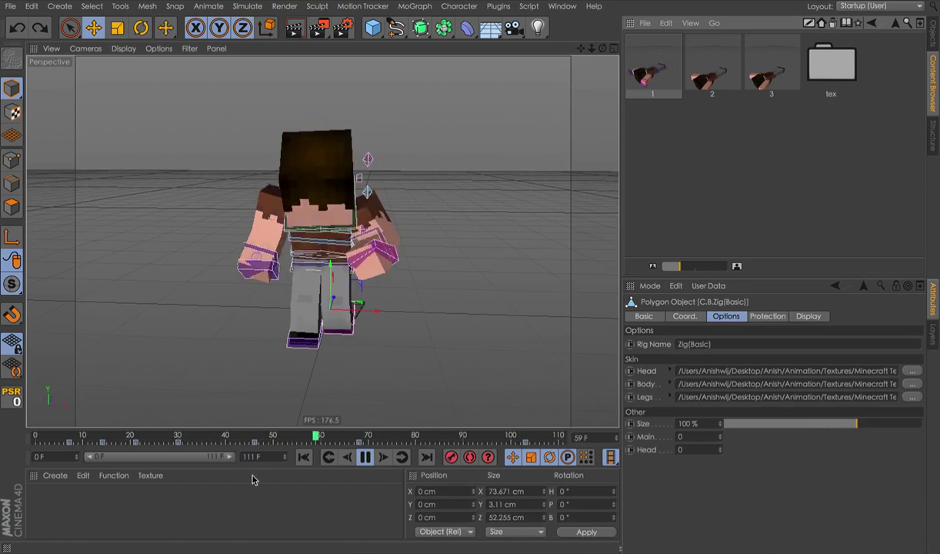
pyautogui.doubleClick(698, 56)
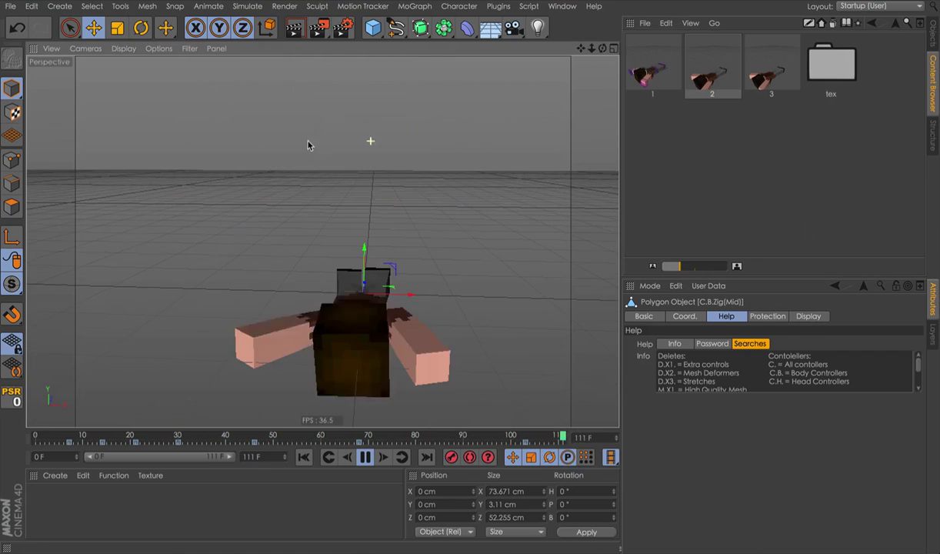
pyautogui.hotkey('ctrl', 'z')
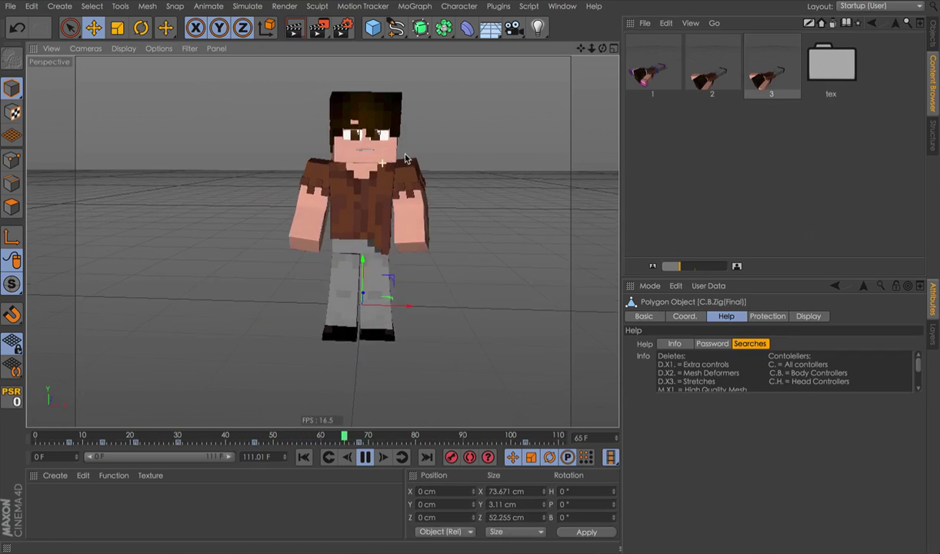
# Examine the playing Zig(Final) character's arm and sleeve up close from several angles
pyautogui.keyDown('alt'); pyautogui.moveTo(413, 190); pyautogui.dragTo(392, 202); pyautogui.keyUp('alt')
pyautogui.keyDown('alt'); pyautogui.moveTo(392, 202); pyautogui.dragTo(297, 199, button='right'); pyautogui.keyUp('alt')
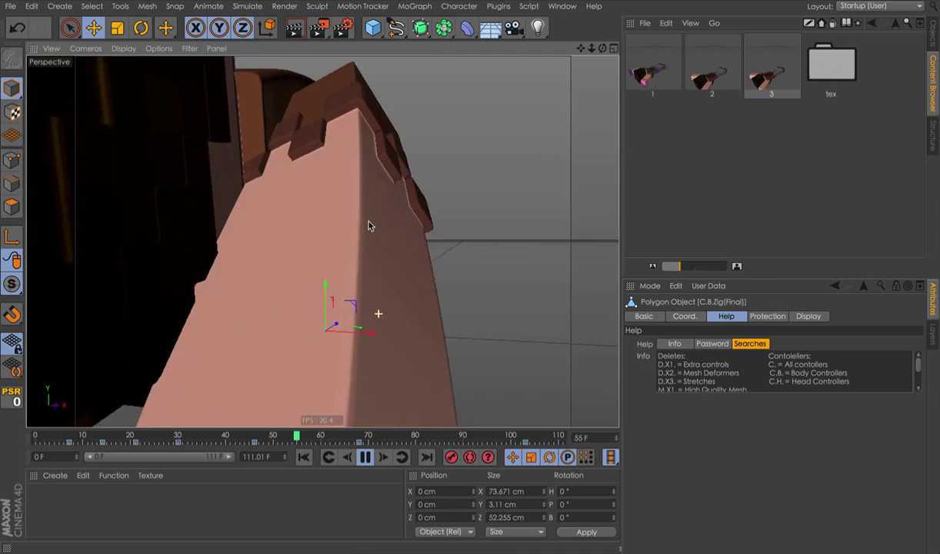
pyautogui.keyDown('alt'); pyautogui.moveTo(395, 270); pyautogui.dragTo(302, 277, button='right'); pyautogui.keyUp('alt')
pyautogui.keyDown('alt'); pyautogui.moveTo(323, 242); pyautogui.dragTo(421, 344, button='middle'); pyautogui.keyUp('alt')
pyautogui.keyDown('alt'); pyautogui.moveTo(459, 317); pyautogui.dragTo(329, 333, button='right'); pyautogui.keyUp('alt')
pyautogui.keyDown('alt'); pyautogui.moveTo(432, 249); pyautogui.dragTo(362, 233, button='middle'); pyautogui.keyUp('alt')
pyautogui.keyDown('alt'); pyautogui.moveTo(429, 284); pyautogui.dragTo(414, 274, button='middle'); pyautogui.keyUp('alt')
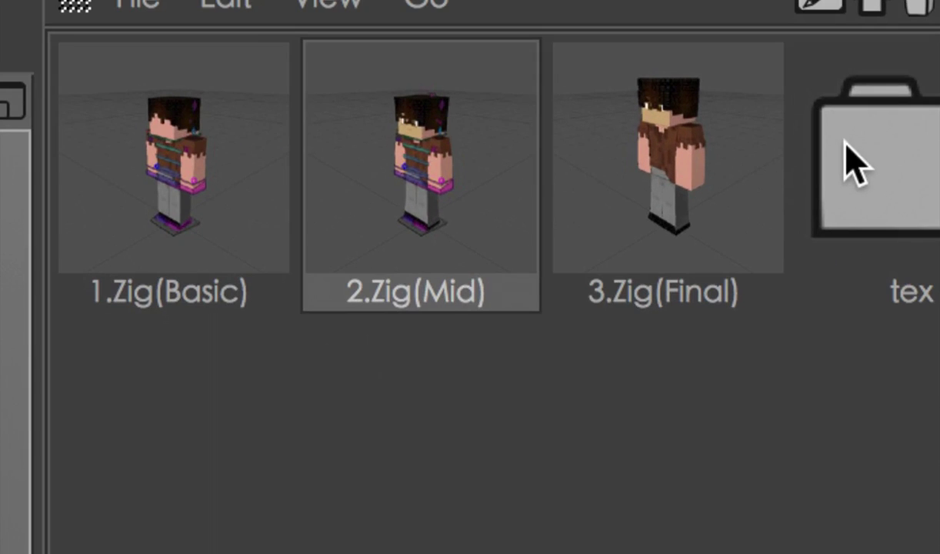
# Look through the three Zig presets and add 2.Zig(Mid) to the scene with the animated basic rig
pyautogui.click(768, 163)
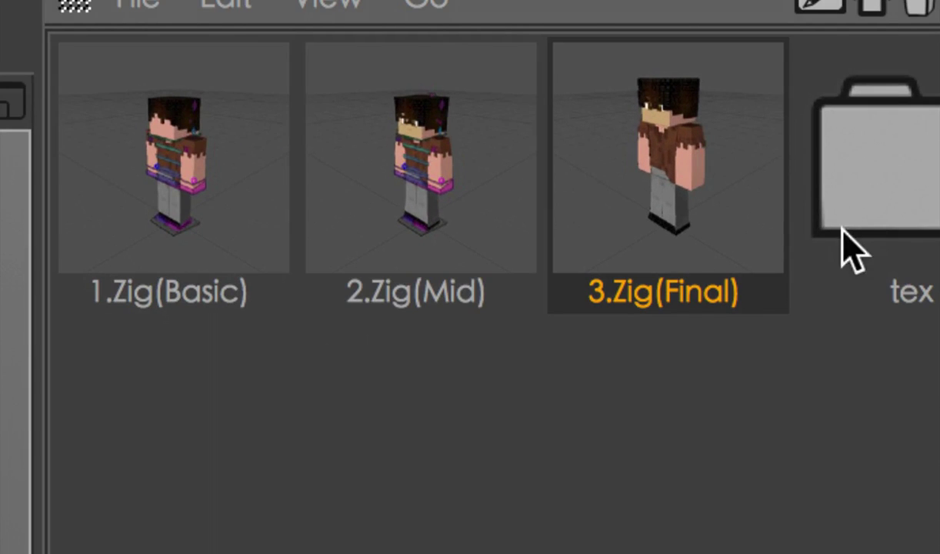
pyautogui.click(466, 185)
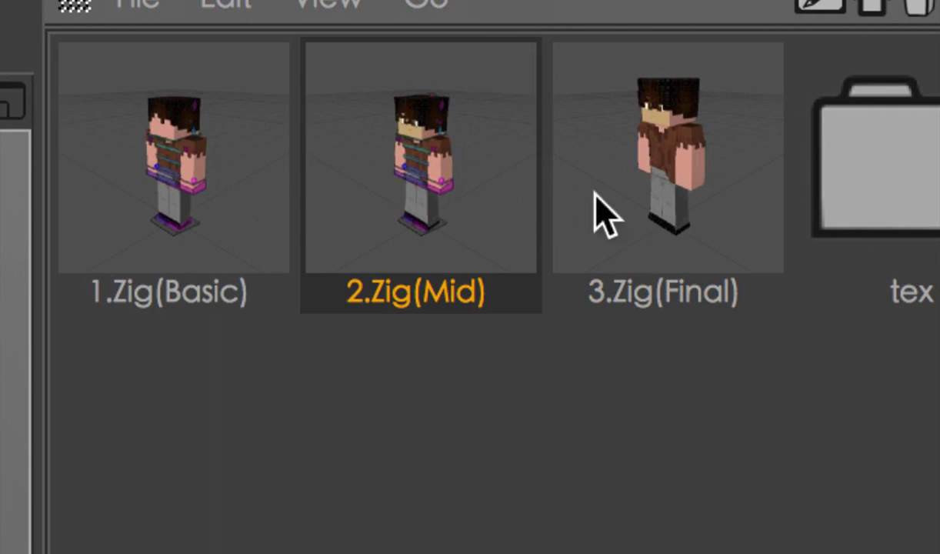
pyautogui.click(136, 178)
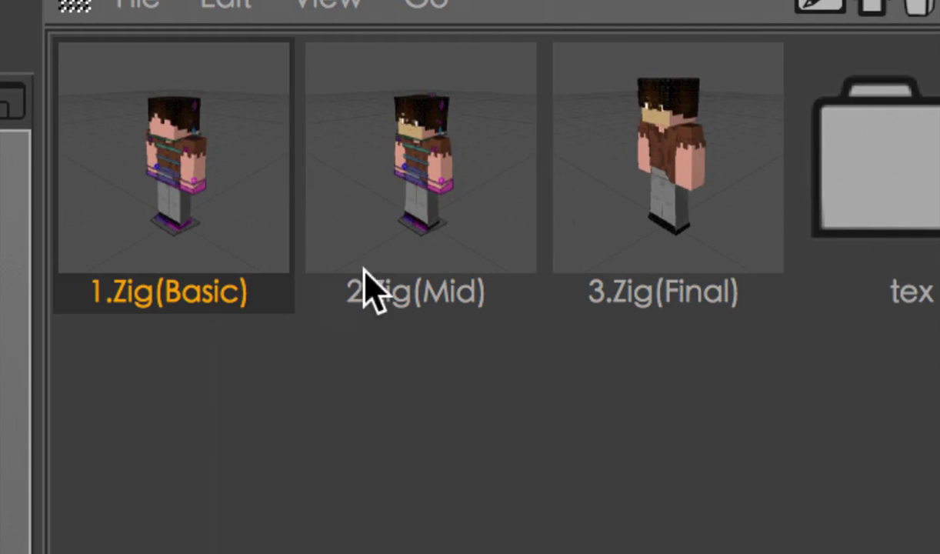
pyautogui.click(716, 157)
pyautogui.click(310, 166)
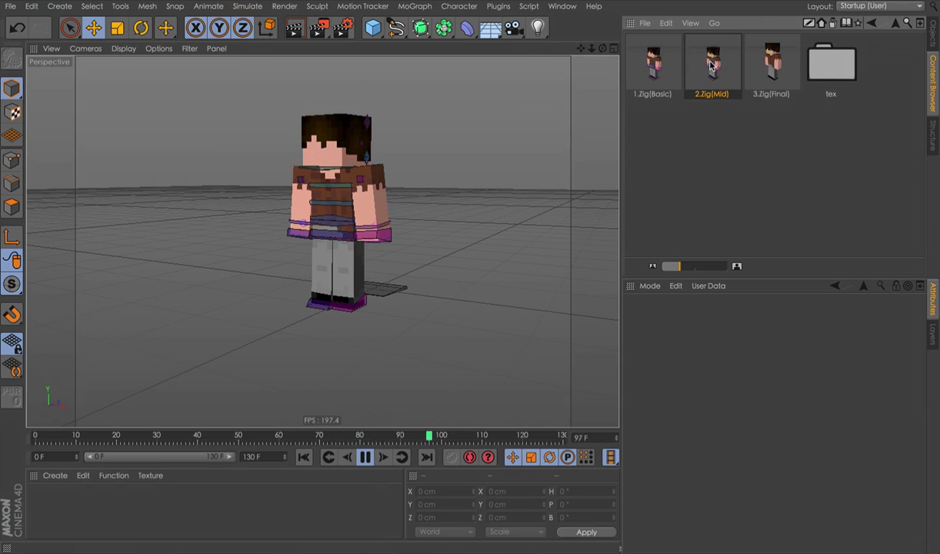
pyautogui.doubleClick(712, 66)
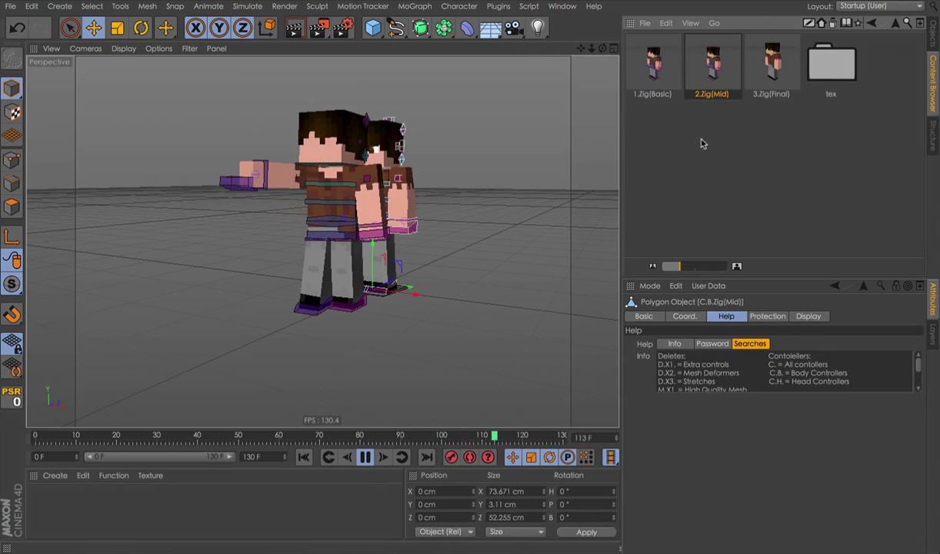
# Stop the playback and review the scene layers and object hierarchy of the two Zig rigs
pyautogui.keyDown('alt'); pyautogui.moveTo(317, 197); pyautogui.dragTo(452, 234); pyautogui.keyUp('alt')
pyautogui.press('F8')
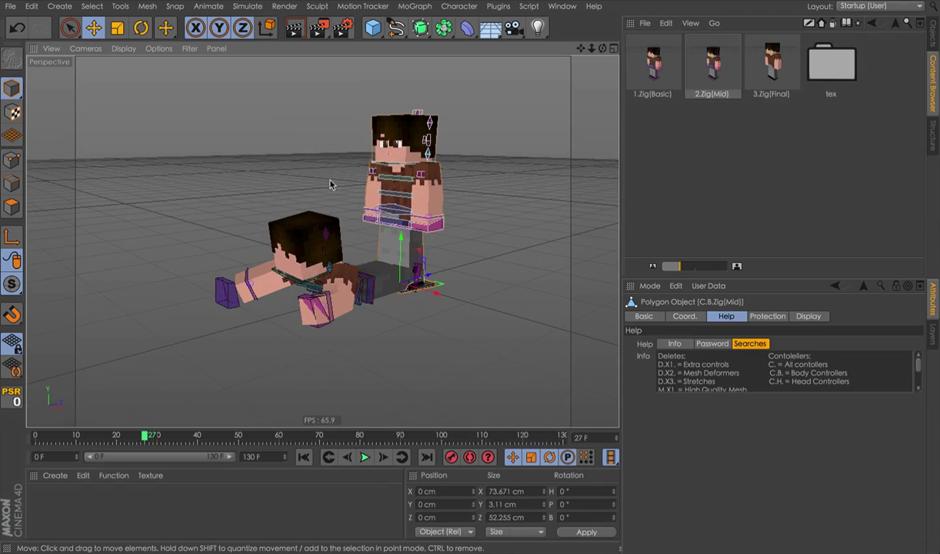
pyautogui.keyDown('alt'); pyautogui.moveTo(330, 185); pyautogui.dragTo(322, 188, button='middle'); pyautogui.keyUp('alt')
pyautogui.click(934, 331)
pyautogui.click(933, 32)
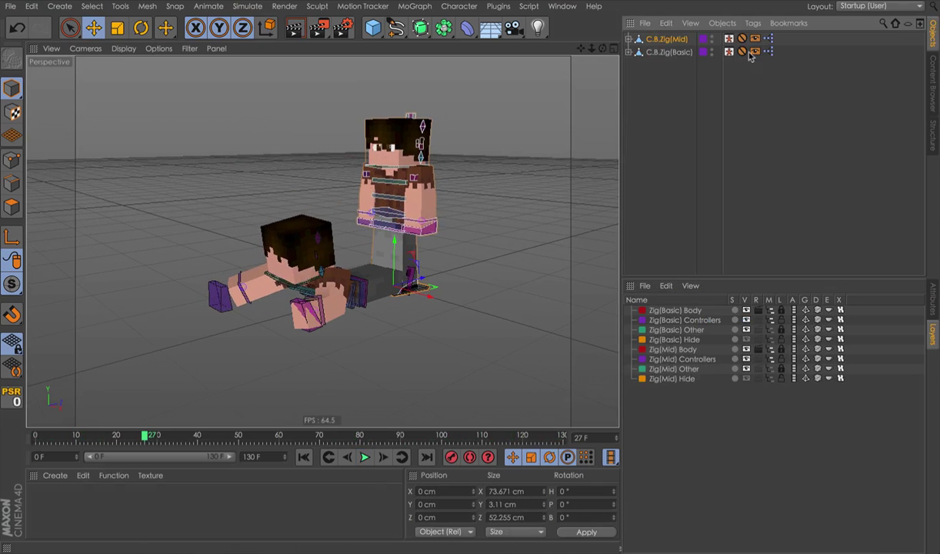
pyautogui.click(934, 300)
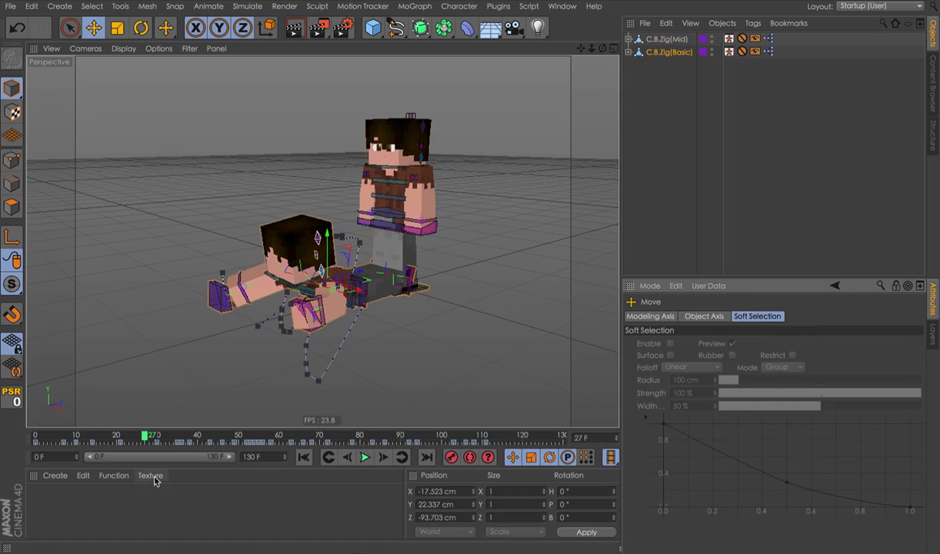
# Copy the controller keyframes of C.B.Zig(Basic), paste them onto C.B.Zig(Mid)'s controllers at frame 0, and play the animation
pyautogui.moveTo(146, 439); pyautogui.dragTo(36, 438)
pyautogui.moveTo(6, 404); pyautogui.dragTo(6, 405)
pyautogui.rightClick(144, 441)
pyautogui.click(156, 422)
pyautogui.click(729, 52)
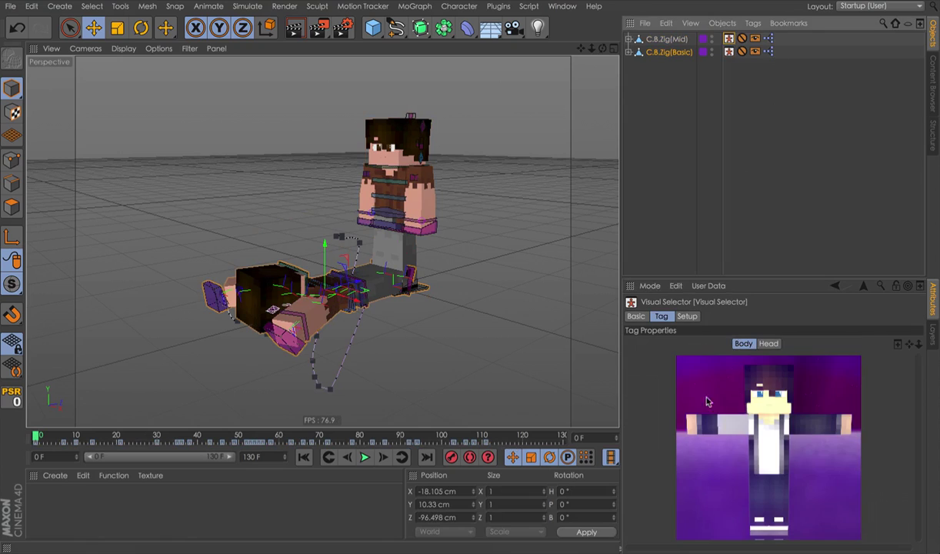
pyautogui.rightClick(36, 437)
pyautogui.click(46, 436)
pyautogui.press('F8')
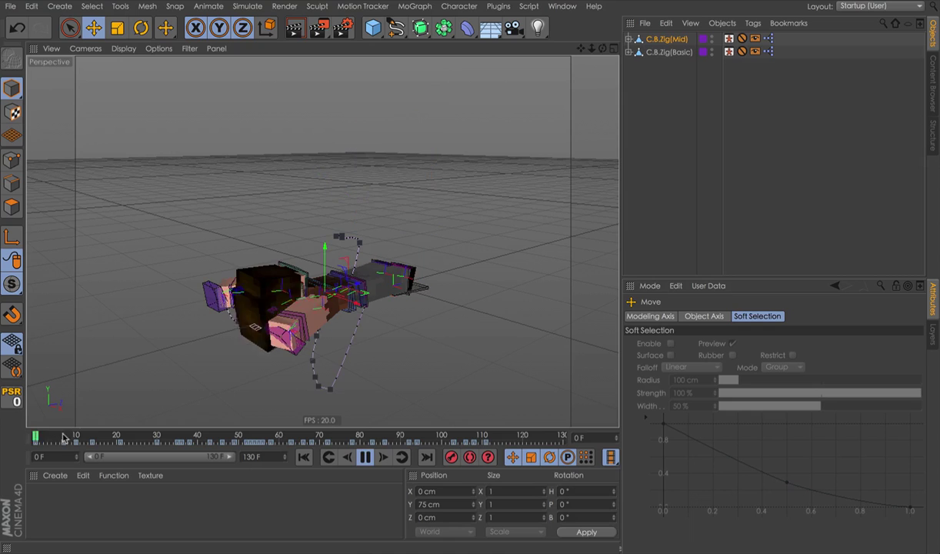
# Delete the C.B.Zig(Basic) rig and add the 3.Zig(Final) preset to the scene
pyautogui.click(668, 53)
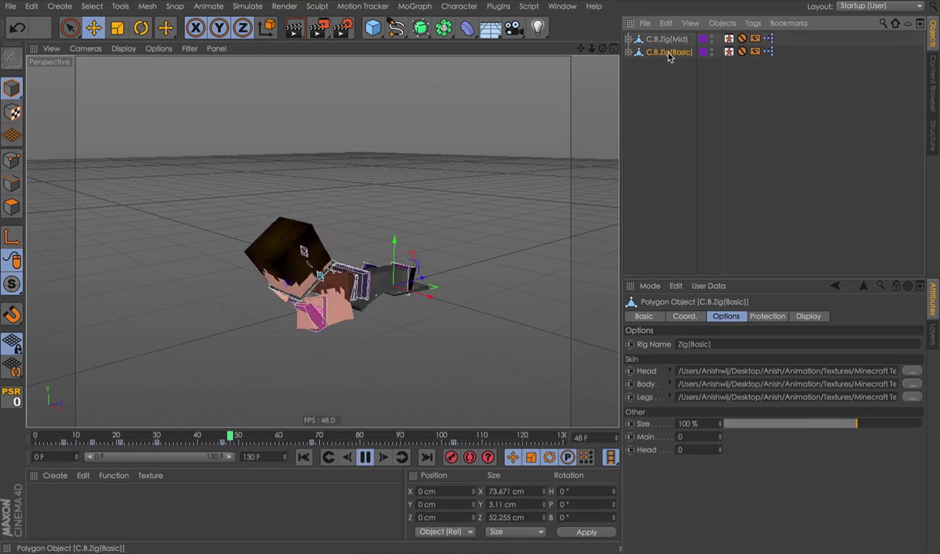
pyautogui.press('Delete')
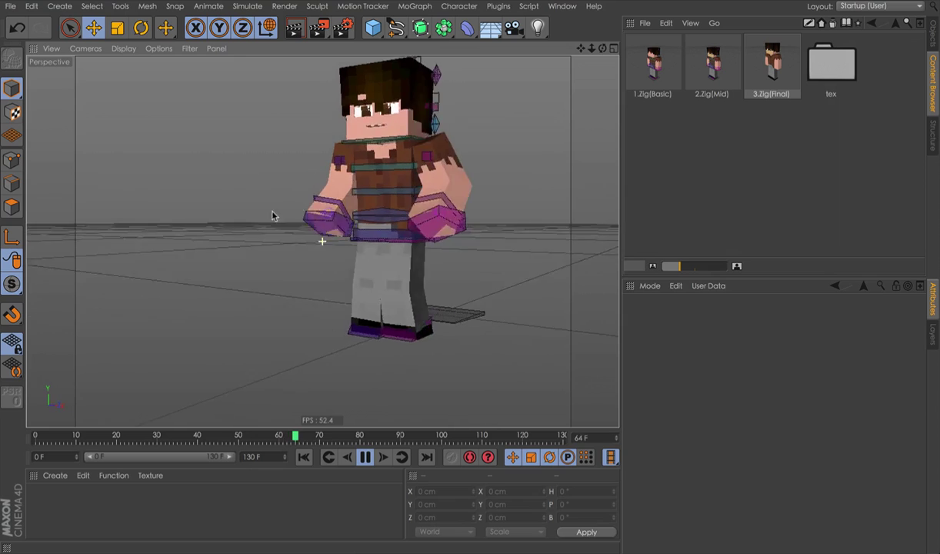
pyautogui.doubleClick(772, 65)
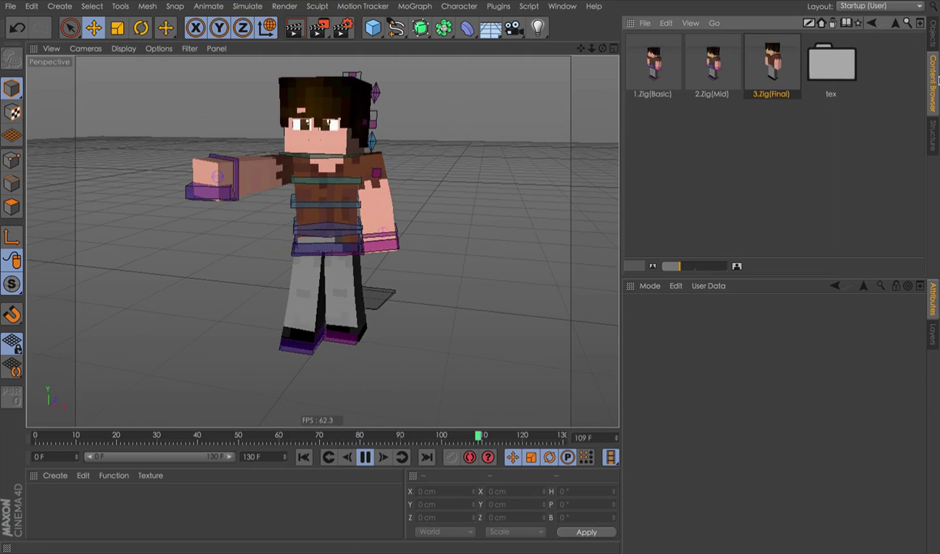
pyautogui.click(818, 116)
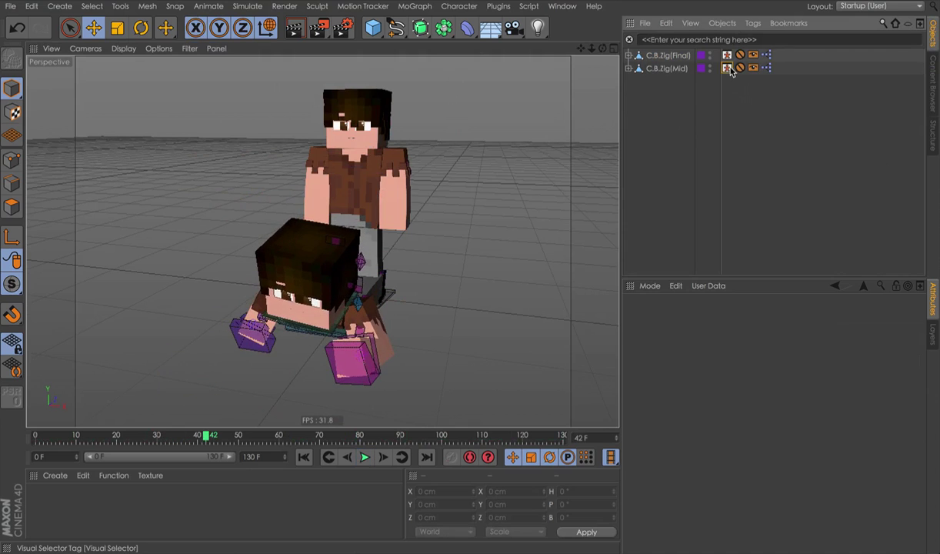
# Select all of C.B.Zig(Mid)'s controllers with its visual selector and copy all their keyframes
pyautogui.click(729, 68)
pyautogui.press('super+shift+4')
pyautogui.moveTo(643, 364); pyautogui.dragTo(914, 542)
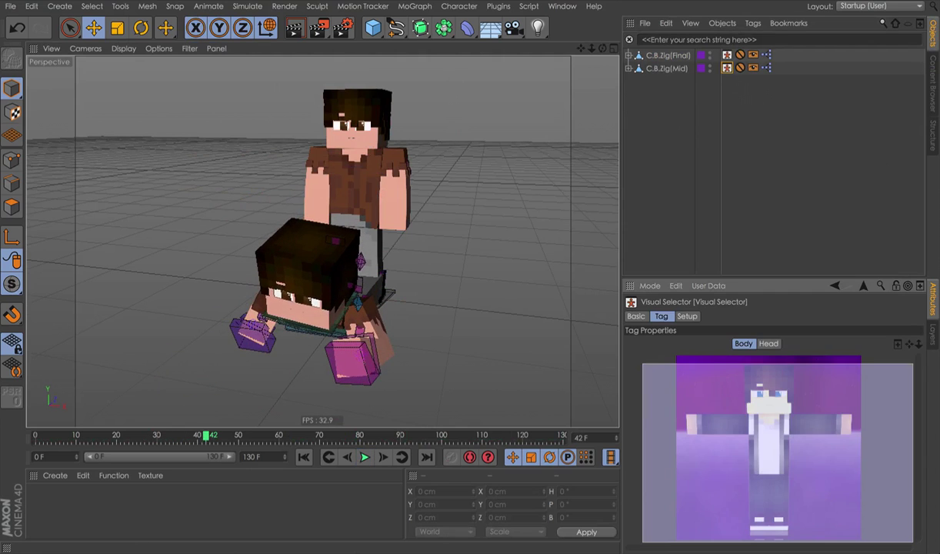
pyautogui.moveTo(412, 551); pyautogui.dragTo(413, 549)
pyautogui.moveTo(493, 444); pyautogui.dragTo(33, 443)
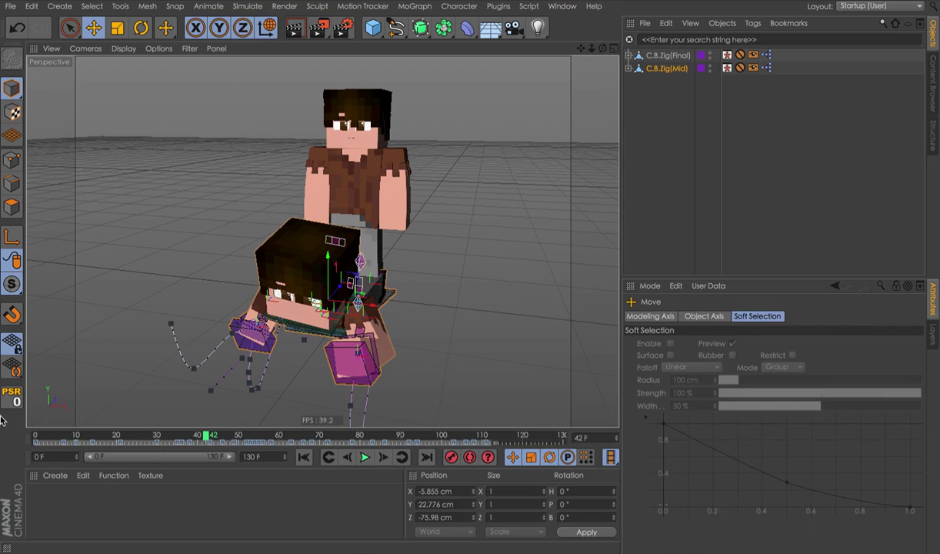
pyautogui.rightClick(148, 437)
pyautogui.click(156, 421)
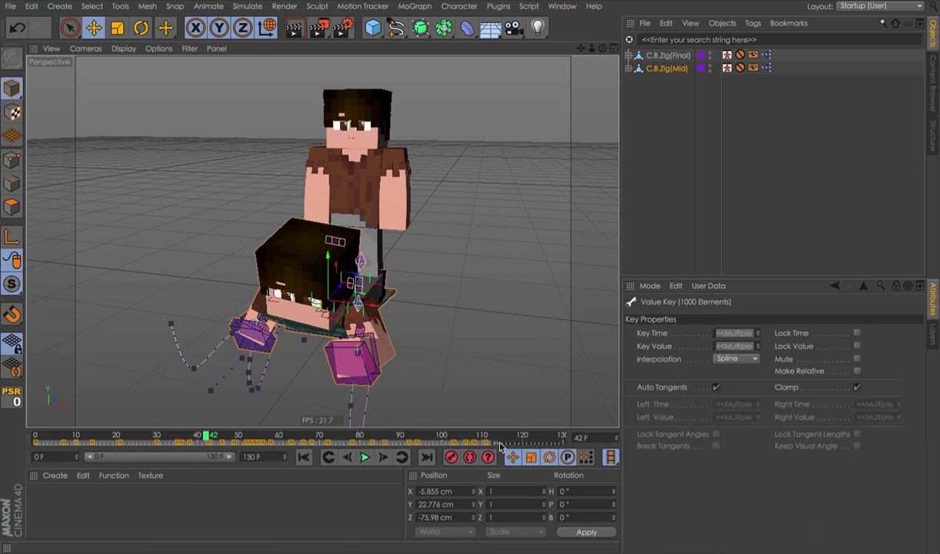
# Select all of C.B.Zig(Final)'s controllers with its visual selector, paste the keyframes at frame 0 and scrub through the animation
pyautogui.click(727, 68)
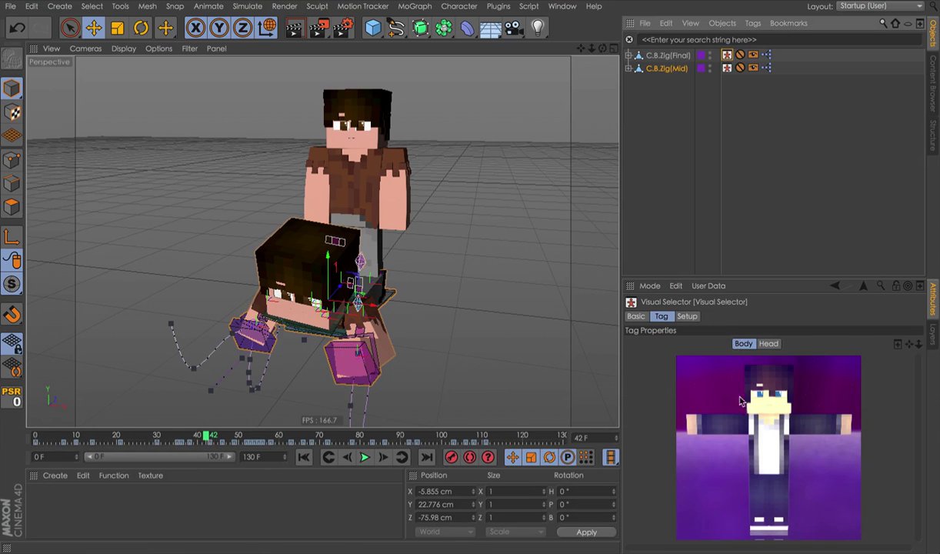
pyautogui.moveTo(720, 398); pyautogui.dragTo(913, 543)
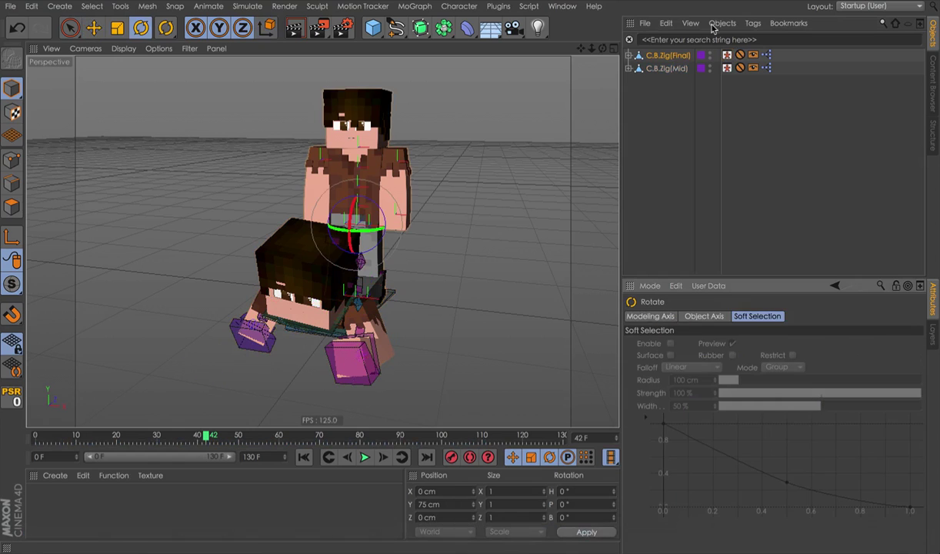
pyautogui.click(730, 58)
pyautogui.moveTo(673, 375); pyautogui.dragTo(915, 551)
pyautogui.moveTo(273, 436); pyautogui.dragTo(35, 436)
pyautogui.rightClick(92, 431)
pyautogui.click(105, 431)
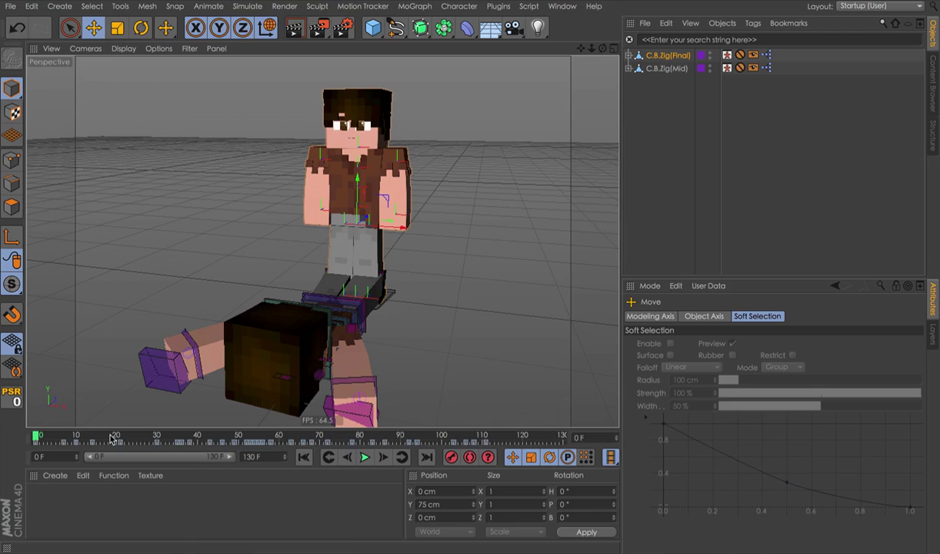
pyautogui.moveTo(117, 436); pyautogui.dragTo(343, 436)
pyautogui.click(813, 174)
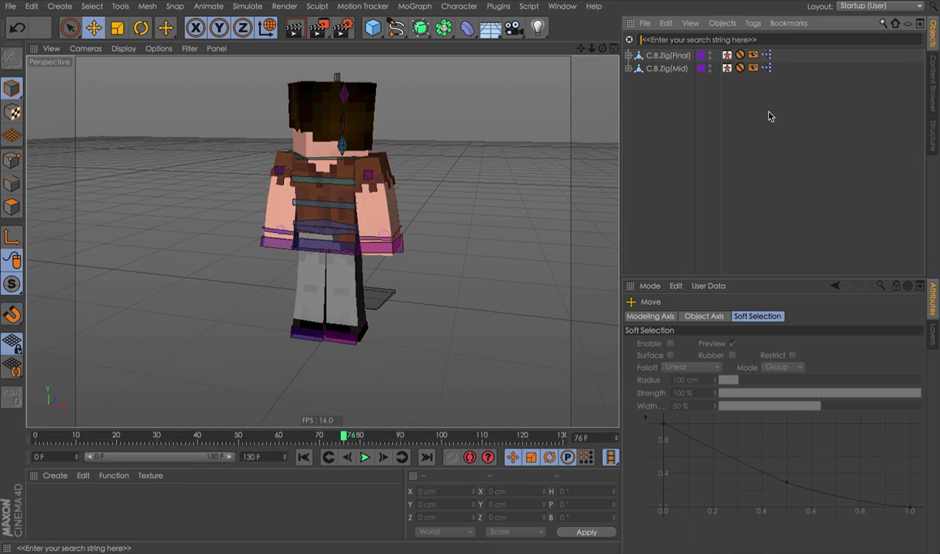
# Hide the Zig(Final) Body and Zig(Final) Controllers layers from the object list so that only C.B.Zig(Mid) is listed
pyautogui.click(667, 68)
pyautogui.click(932, 336)
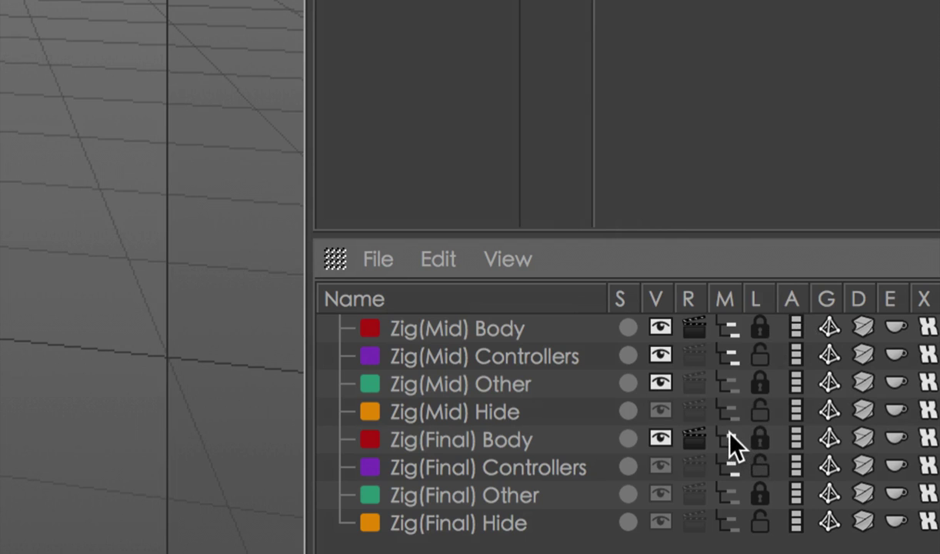
pyautogui.click(728, 432)
pyautogui.click(732, 463)
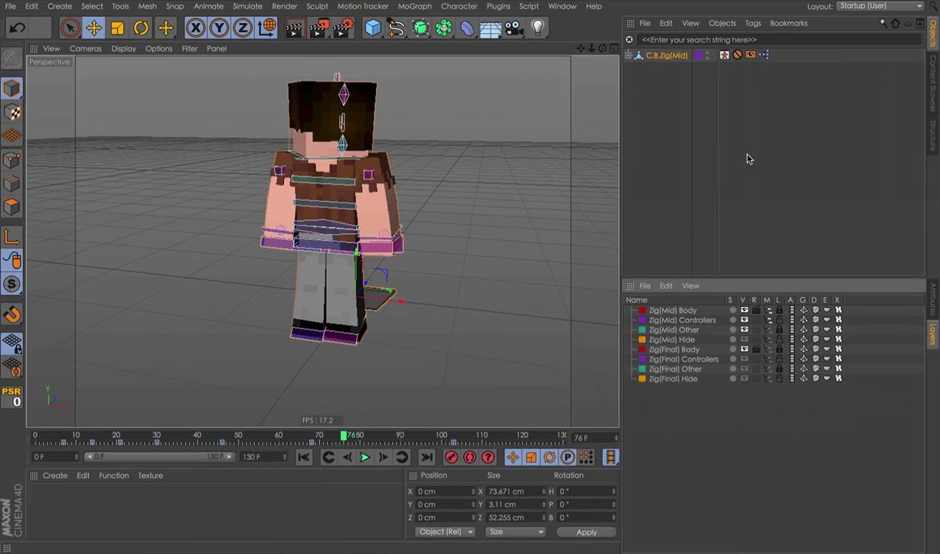
pyautogui.click(702, 93)
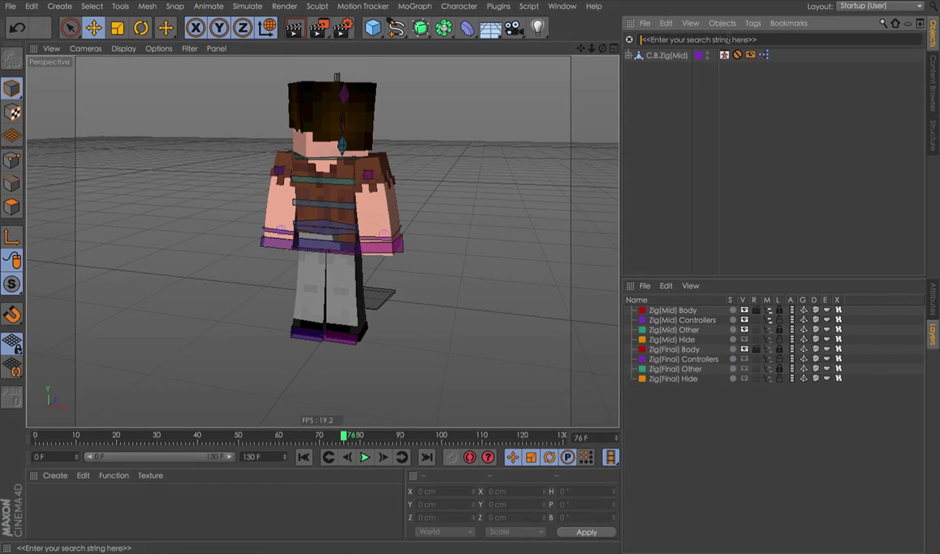
# Filter C.B.Zig(Mid)'s objects by "u.", select the face controllers from U.TeethTop to U.EyeRightE and copy all their keyframes
pyautogui.click(728, 39)
pyautogui.write('u.')
pyautogui.click(722, 57)
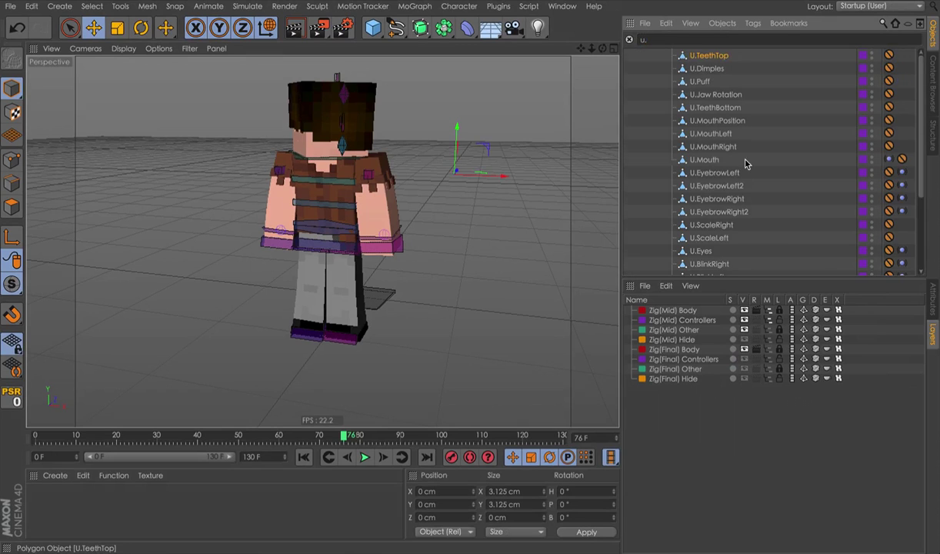
pyautogui.scroll(-3, 734, 173)
pyautogui.scroll(-3, 739, 223)
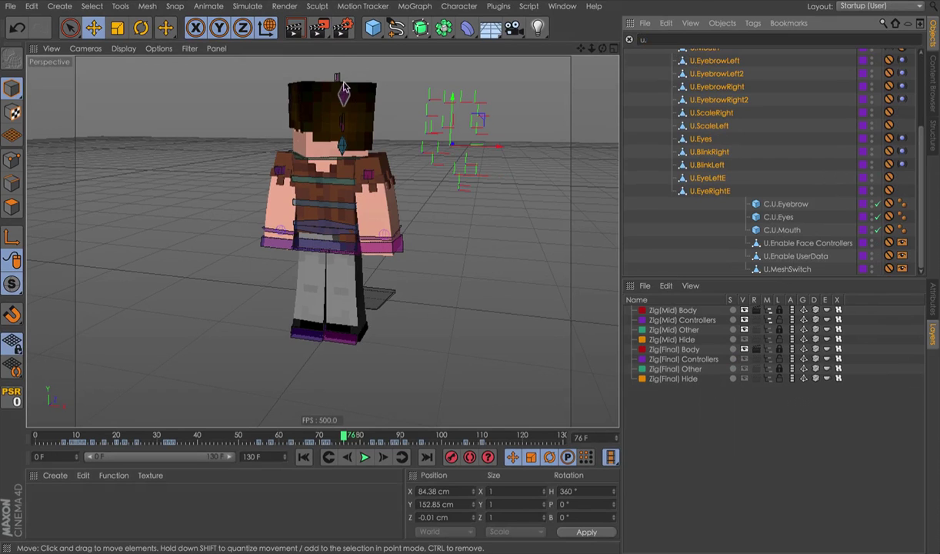
pyautogui.scroll(4, 346, 88)
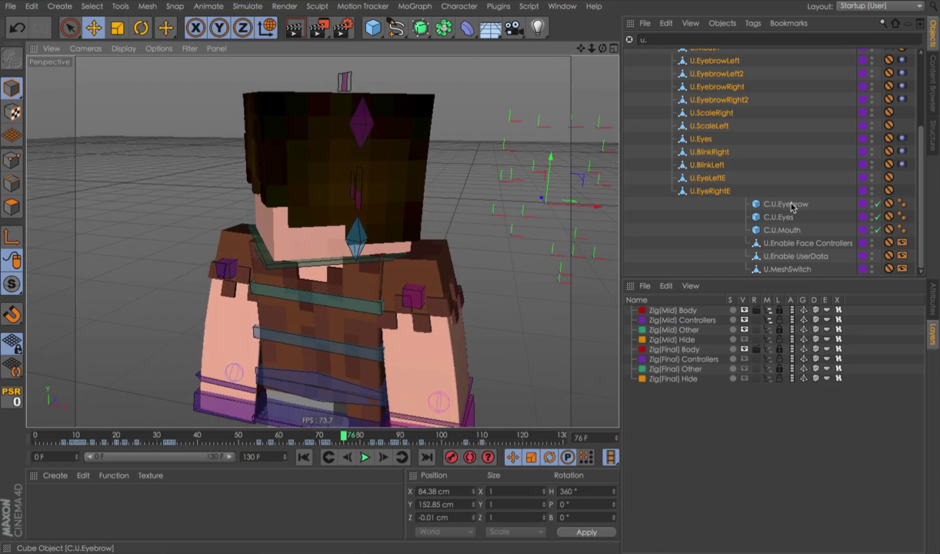
pyautogui.keyDown('alt'); pyautogui.moveTo(395, 165); pyautogui.dragTo(305, 166, button='right'); pyautogui.keyUp('alt')
pyautogui.keyDown('alt'); pyautogui.moveTo(423, 187); pyautogui.dragTo(443, 192, button='right'); pyautogui.keyUp('alt')
pyautogui.scroll(3, 711, 101)
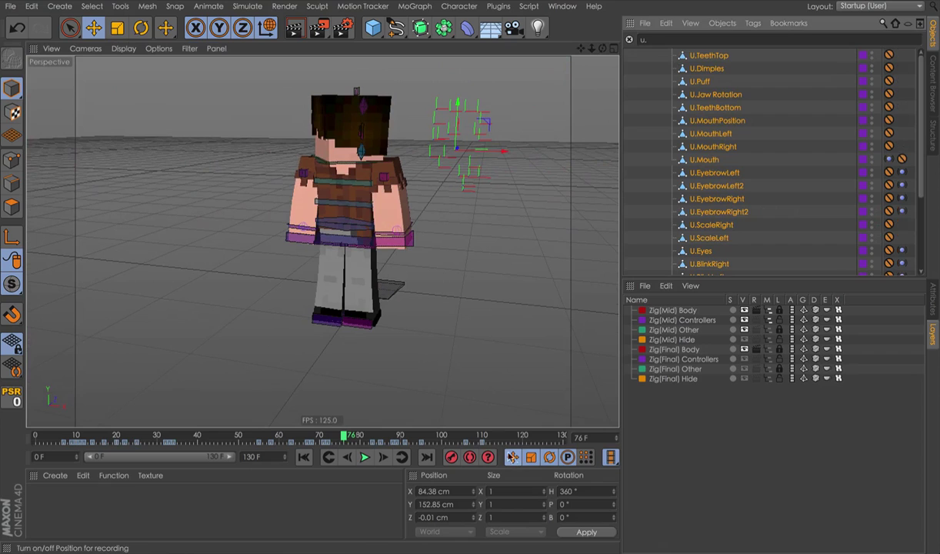
pyautogui.rightClick(59, 435)
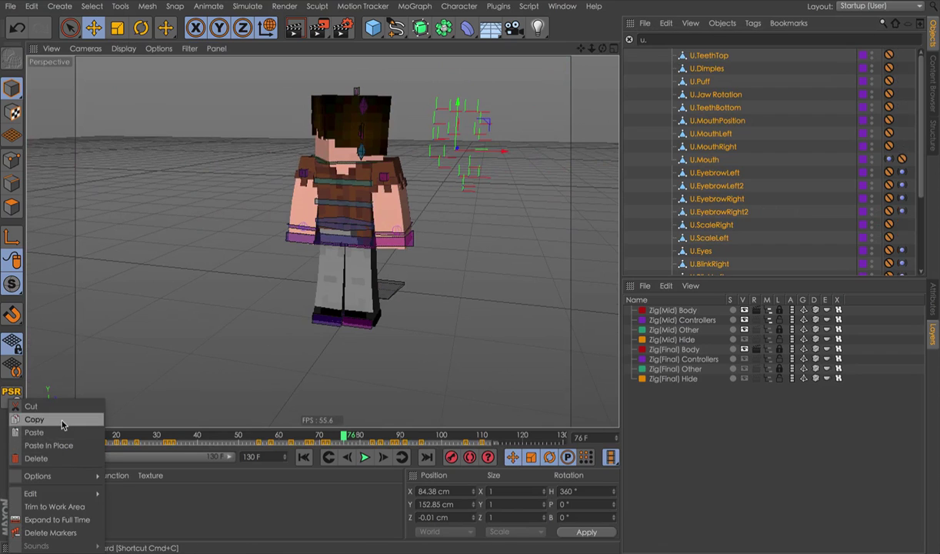
pyautogui.click(62, 421)
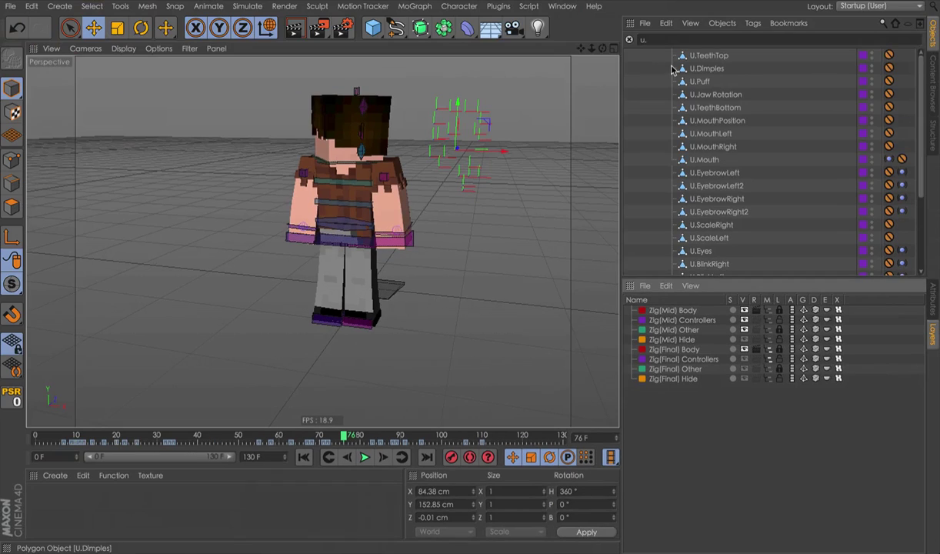
# Filter C.B.Zig(Final)'s objects by "u.", select the same face controllers and paste the copied keyframes at frame 0
pyautogui.doubleClick(644, 40)
pyautogui.press('BackSpace')
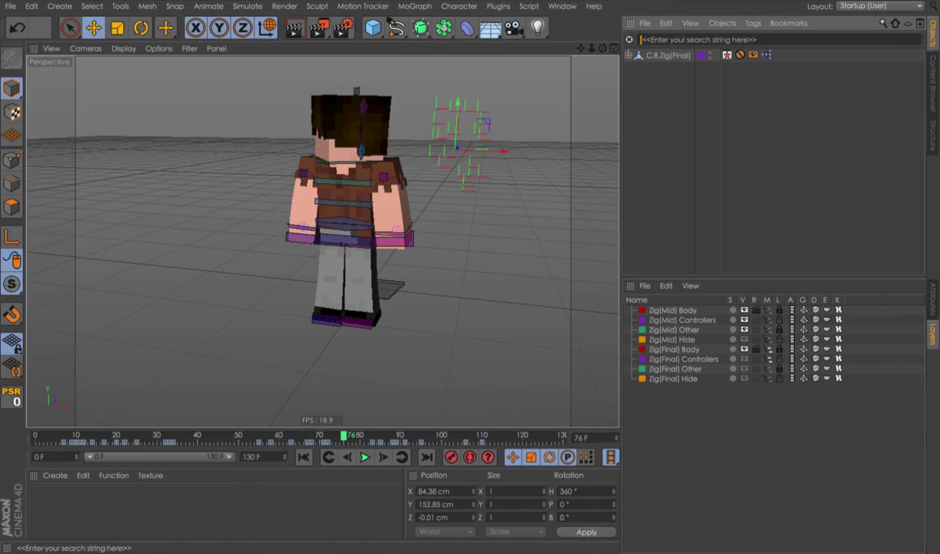
pyautogui.click(687, 100)
pyautogui.write('u.')
pyautogui.scroll(-3, 713, 73)
pyautogui.scroll(-2, 716, 116)
pyautogui.click(731, 168)
pyautogui.scroll(2, 720, 193)
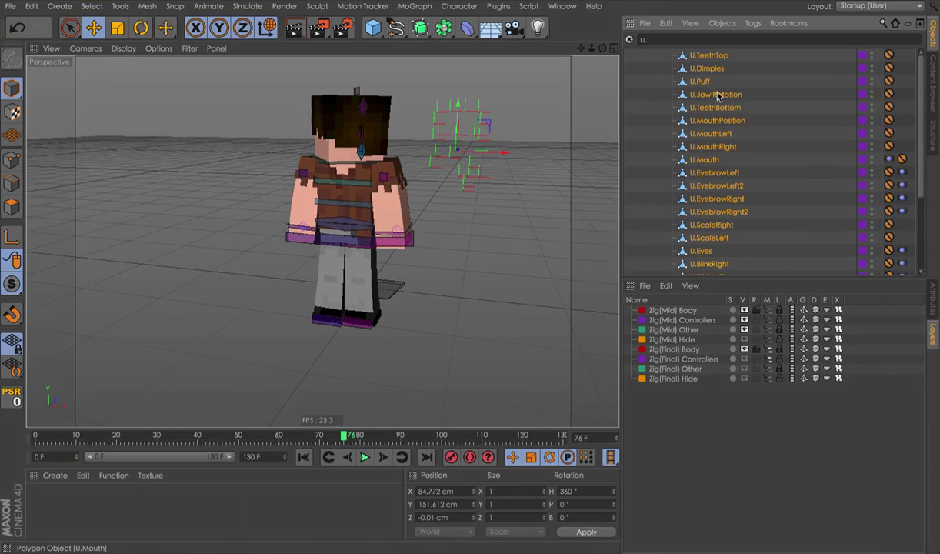
pyautogui.moveTo(342, 437); pyautogui.dragTo(36, 436)
pyautogui.rightClick(80, 441)
pyautogui.click(90, 438)
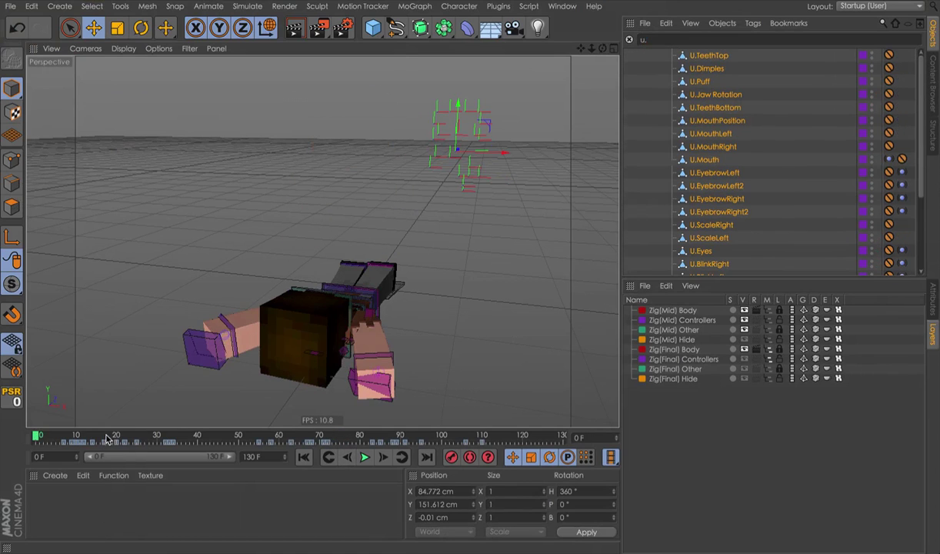
# Clear the object filter, delete the C.B.Zig(Mid) rig together with its layers, and remove the unused materials
pyautogui.click(629, 39)
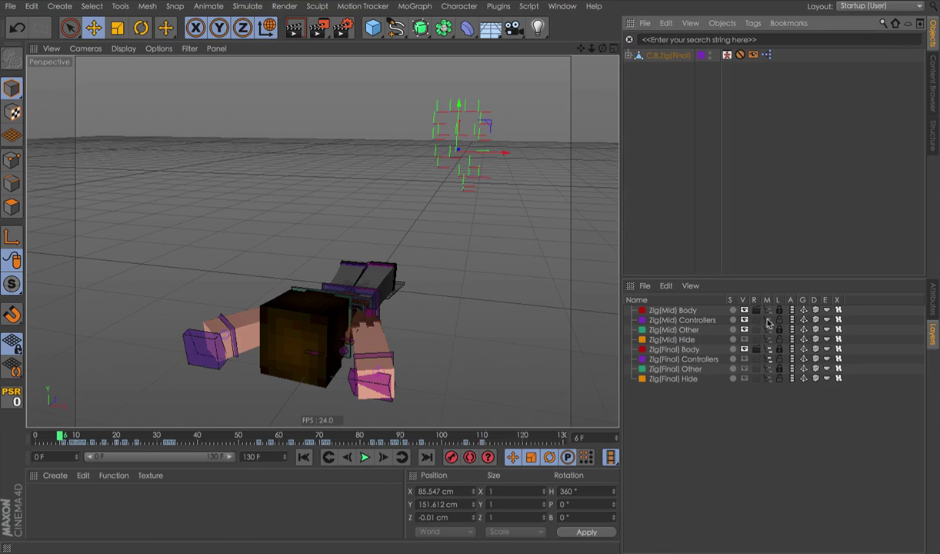
pyautogui.click(664, 68)
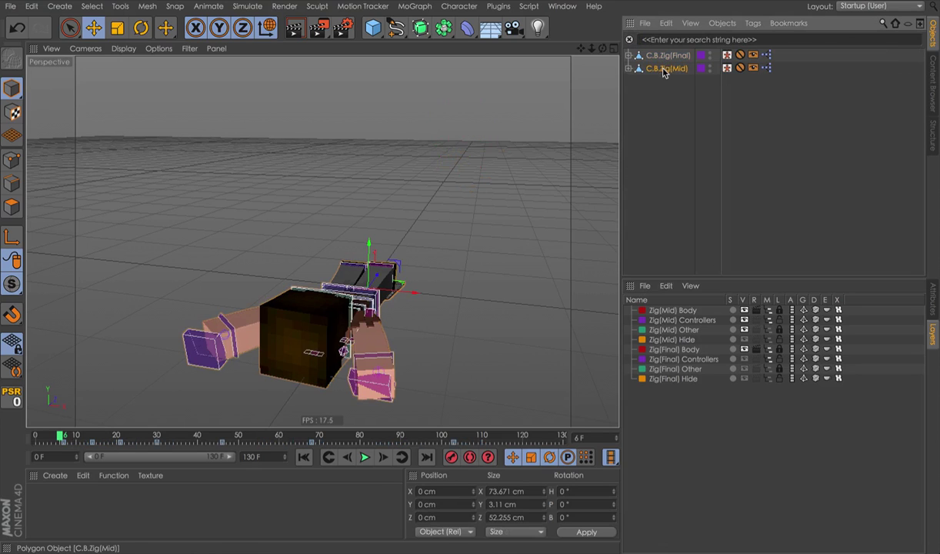
pyautogui.press('Delete')
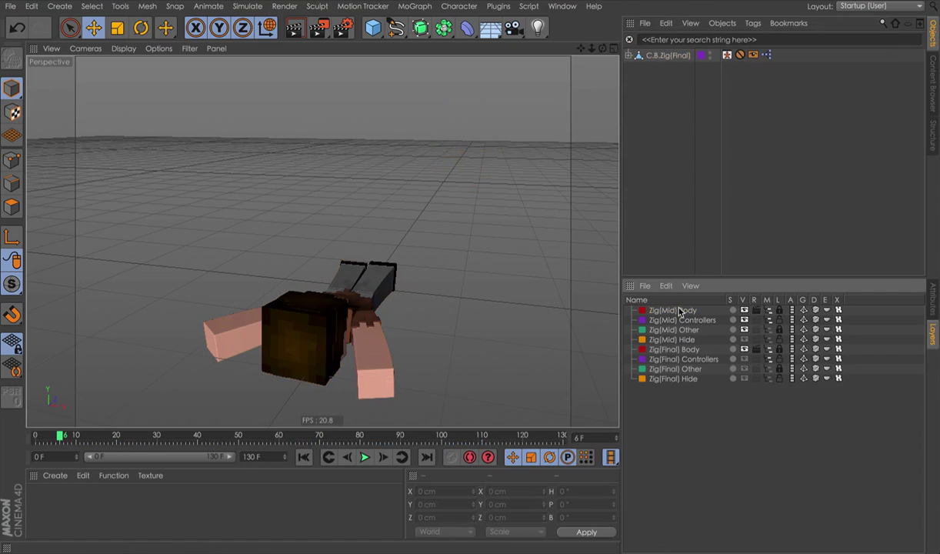
pyautogui.press('Delete')
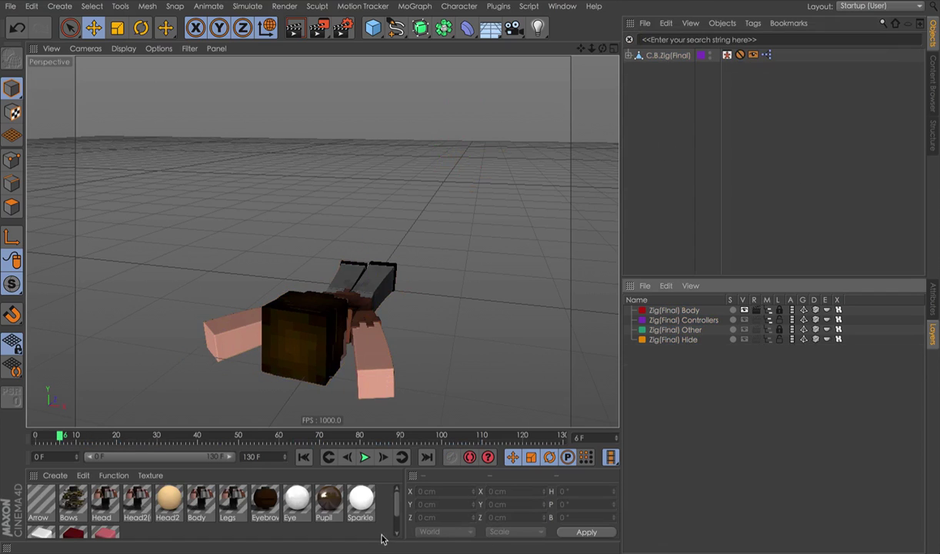
pyautogui.rightClick(358, 504)
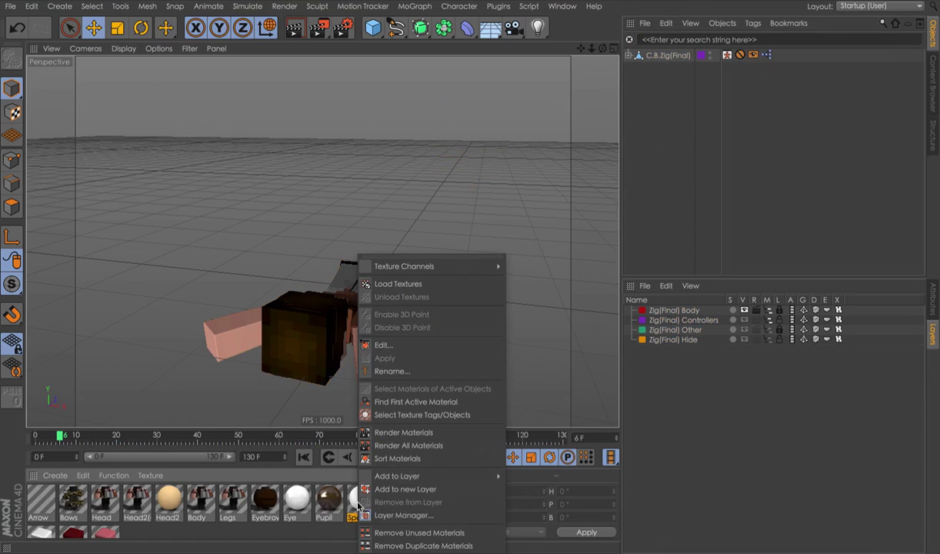
pyautogui.click(425, 534)
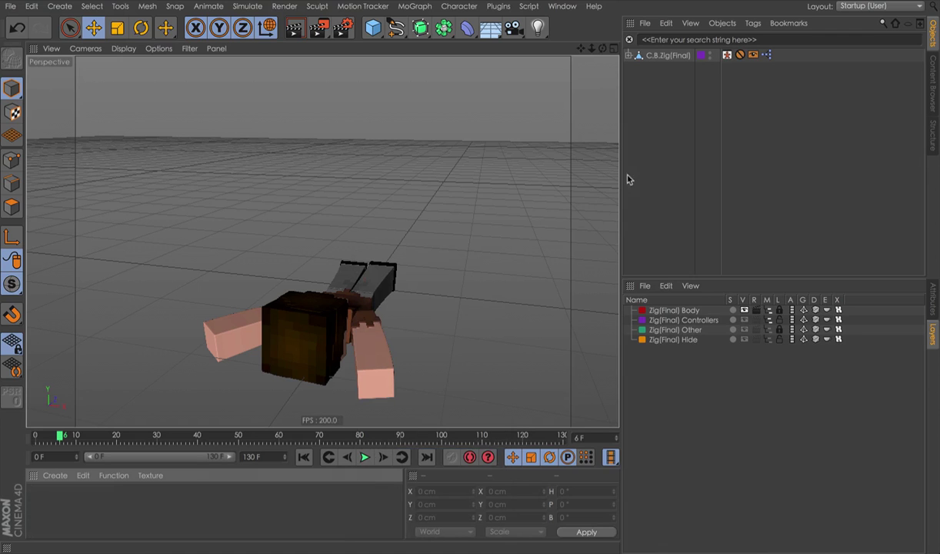
# Play the transferred animation on C.B.Zig(Final), review the character from several angles, and close the scene
pyautogui.click(364, 457)
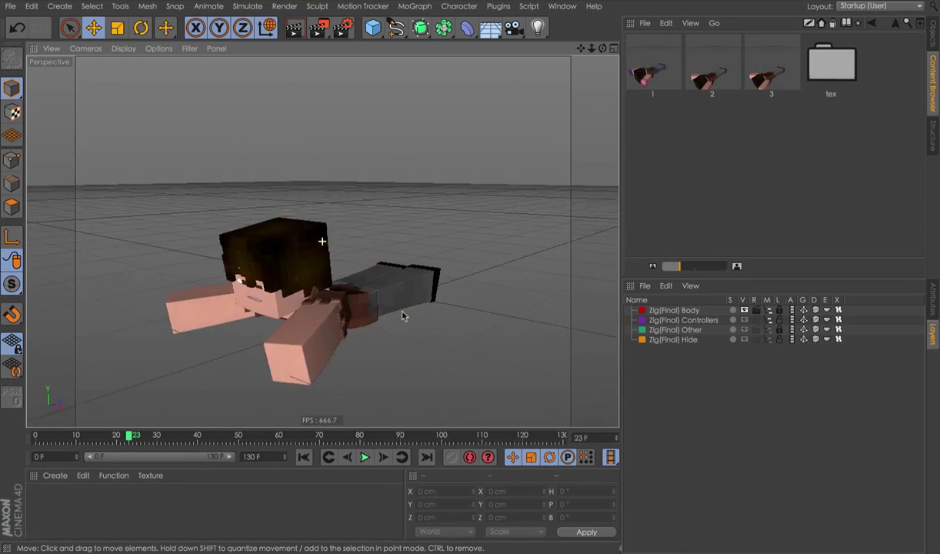
pyautogui.keyDown('alt'); pyautogui.moveTo(383, 296); pyautogui.dragTo(346, 315); pyautogui.keyUp('alt')
pyautogui.keyDown('alt'); pyautogui.moveTo(322, 241); pyautogui.dragTo(327, 250); pyautogui.keyUp('alt')
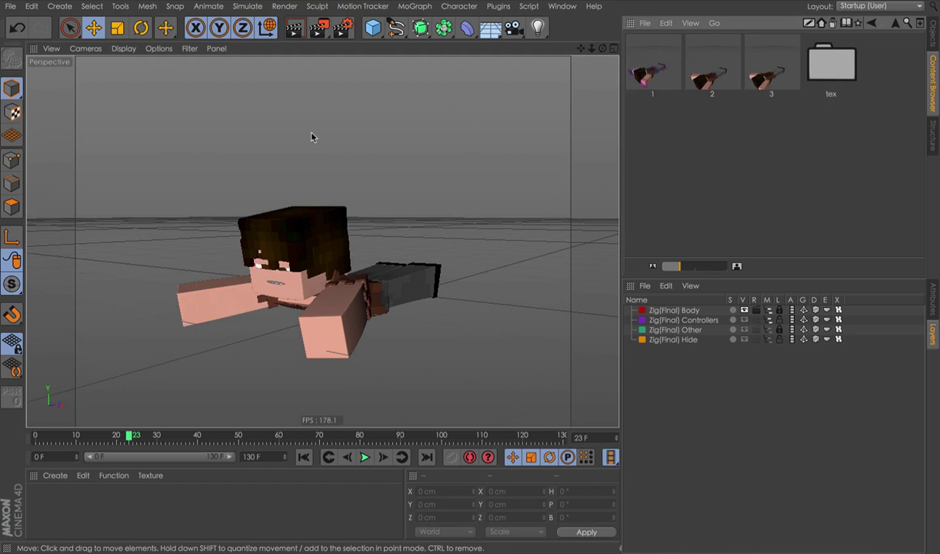
pyautogui.press('super+w')
pyautogui.click(435, 184)
# Load the animated presets 1, 2 and 3 one after another, watch each one play, and undo each addition
pyautogui.doubleClick(654, 73)
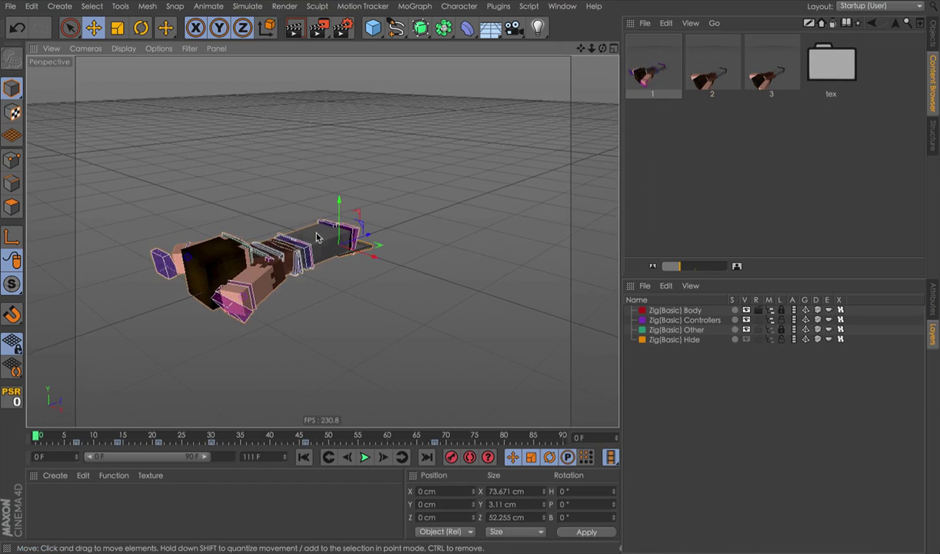
pyautogui.press('F8')
pyautogui.keyDown('alt'); pyautogui.moveTo(318, 235); pyautogui.dragTo(386, 200); pyautogui.keyUp('alt')
pyautogui.press('super+z')
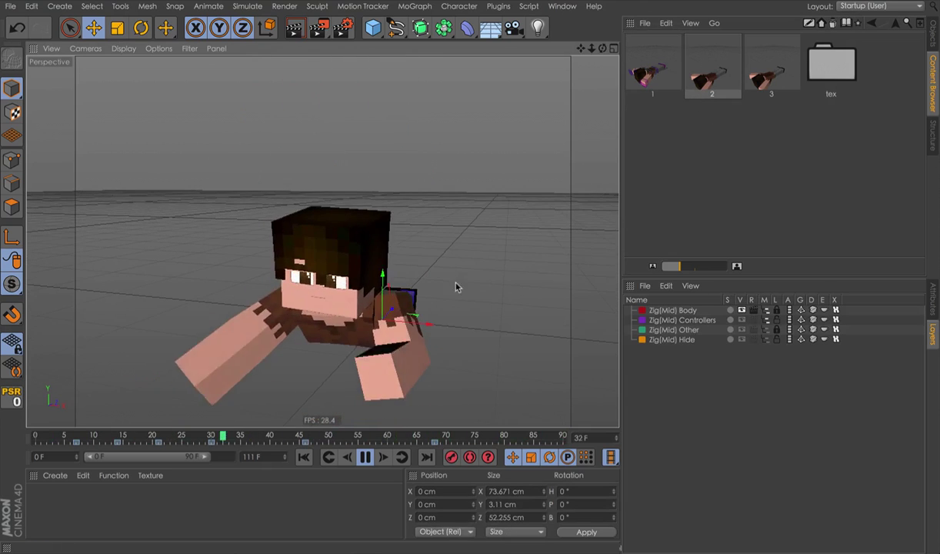
pyautogui.doubleClick(769, 69)
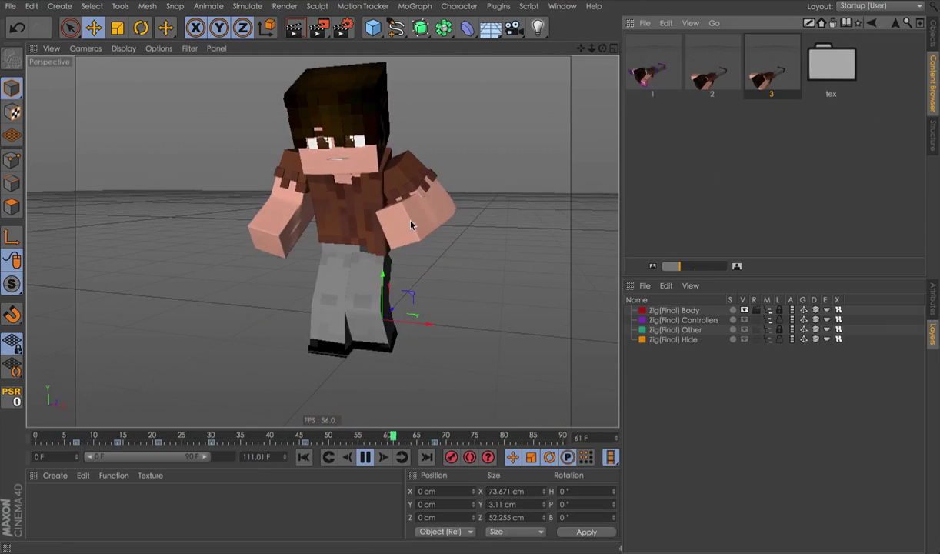
pyautogui.hotkey('ctrl', 'z')
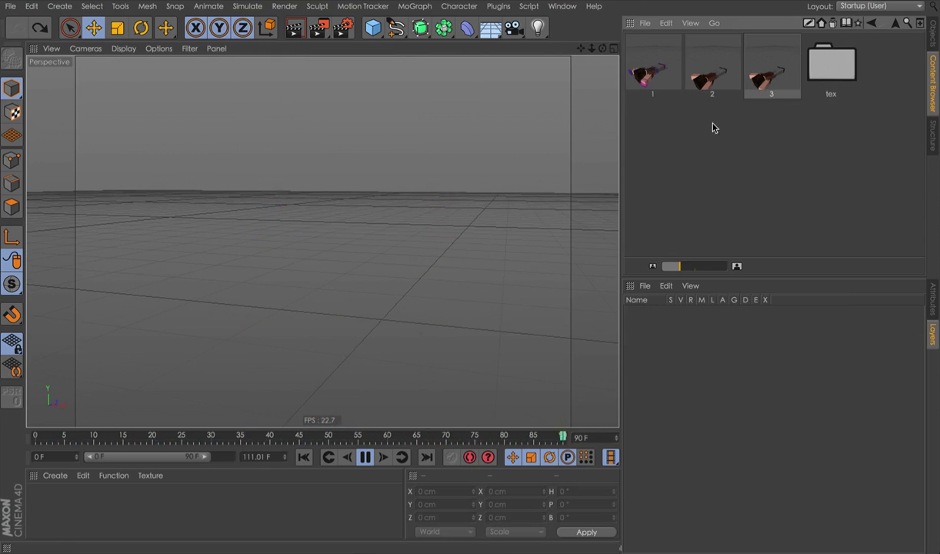
# Load animated preset 2, undo that addition, and load animated preset 1 into the scene
pyautogui.doubleClick(712, 69)
pyautogui.hotkey('ctrl', 'z')
pyautogui.doubleClick(652, 73)
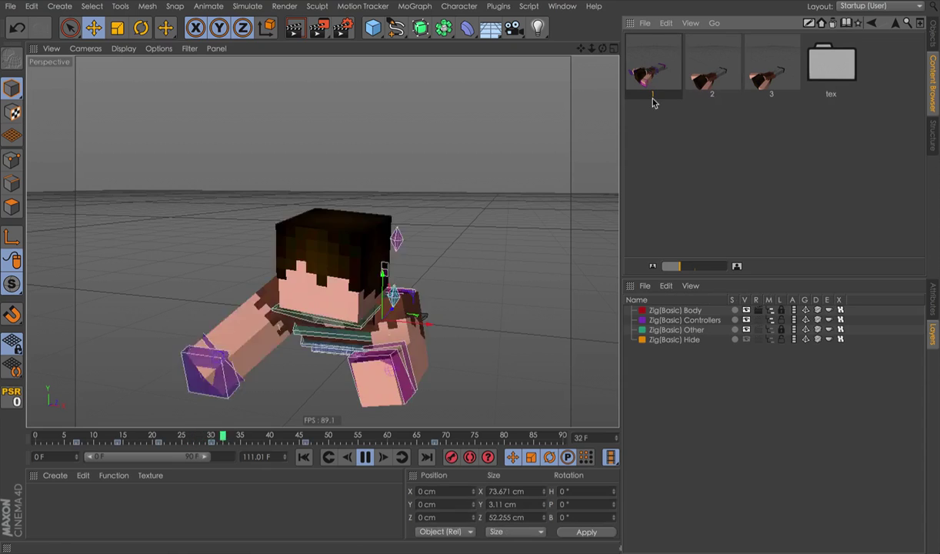
# Hide the Zig(Basic) Controllers and Zig(Basic) Other layers in the view and review the playing character from several angles
pyautogui.keyDown('alt'); pyautogui.moveTo(398, 275); pyautogui.dragTo(403, 273); pyautogui.keyUp('alt')
pyautogui.click(746, 320)
pyautogui.click(747, 329)
pyautogui.keyDown('alt'); pyautogui.moveTo(179, 213); pyautogui.dragTo(344, 254); pyautogui.keyUp('alt')
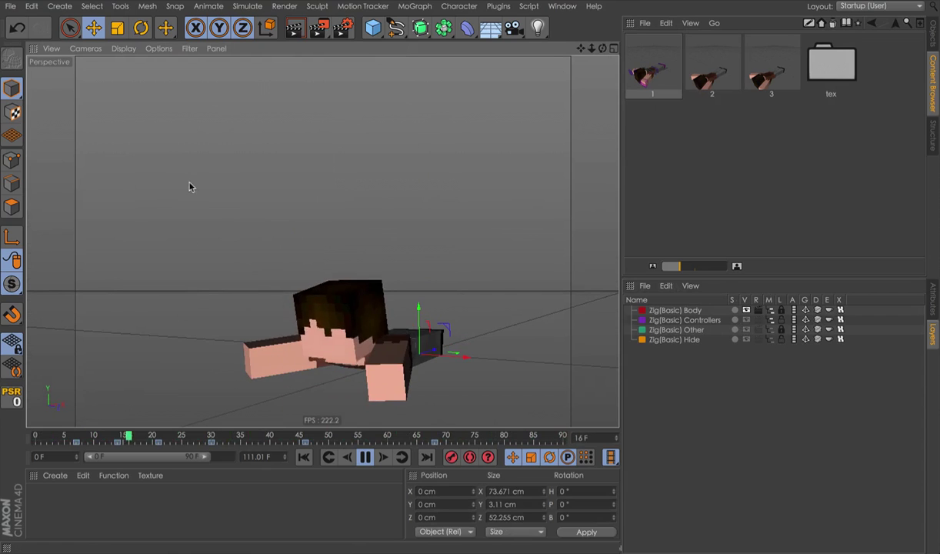
pyautogui.click(462, 224)
pyautogui.keyDown('alt'); pyautogui.moveTo(462, 224); pyautogui.dragTo(493, 327); pyautogui.keyUp('alt')
# Switch the Zig(Basic) Body layer's visibility off and back on, and inspect the view from another angle
pyautogui.click(743, 310)
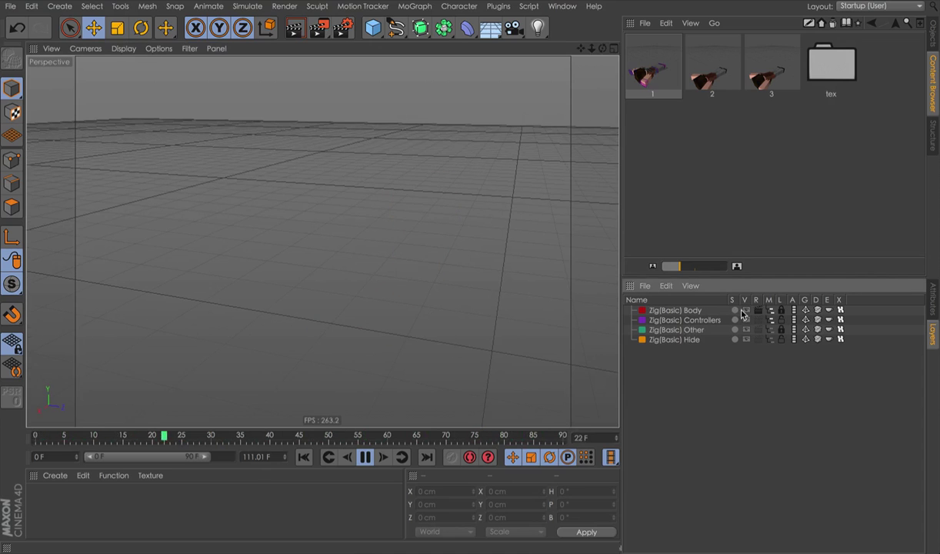
pyautogui.click(744, 310)
pyautogui.keyDown('alt'); pyautogui.moveTo(331, 254); pyautogui.dragTo(467, 262); pyautogui.keyUp('alt')
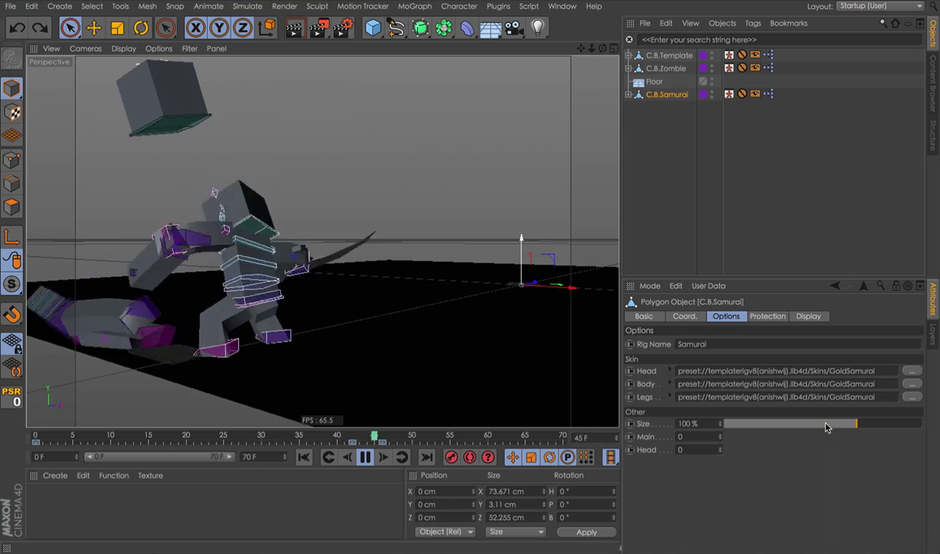
# Try sizes such as 48% and 150% on the C.B.Samurai rig during playback, and undo the size changes
pyautogui.moveTo(827, 428); pyautogui.dragTo(800, 424)
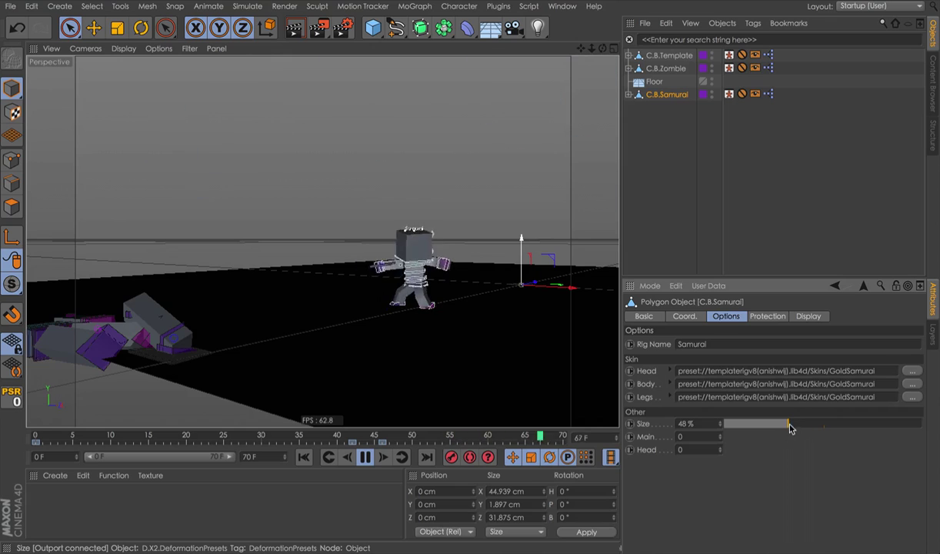
pyautogui.moveTo(789, 426); pyautogui.dragTo(874, 425)
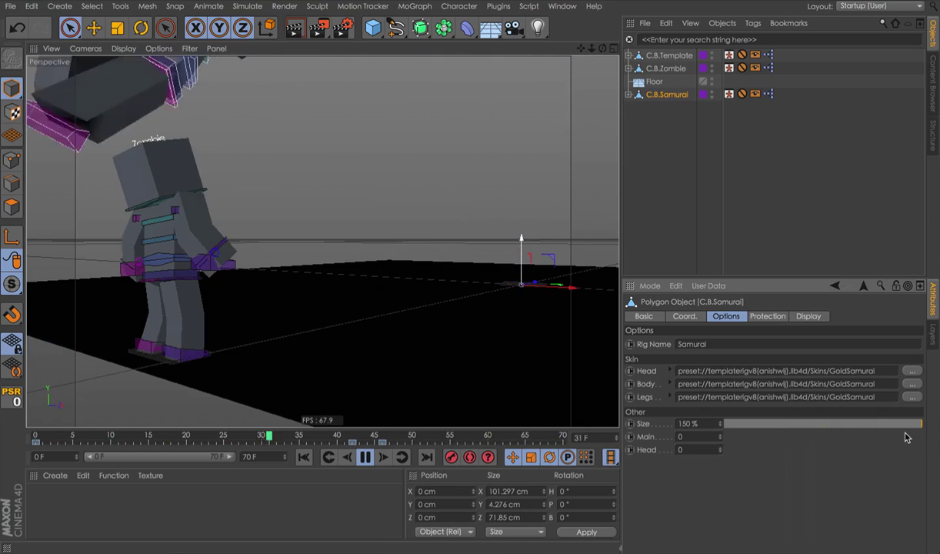
pyautogui.hotkey('ctrl', 'z')
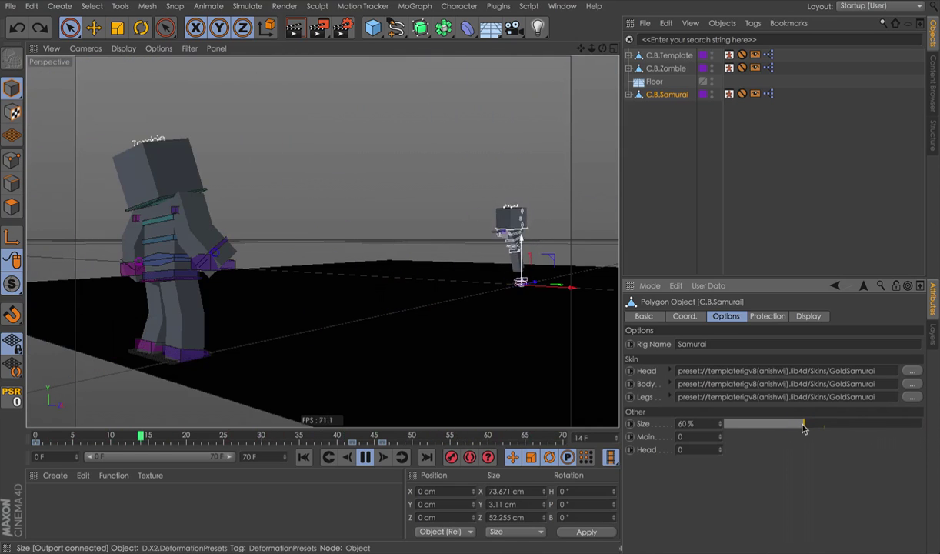
pyautogui.hotkey('ctrl', 'z')
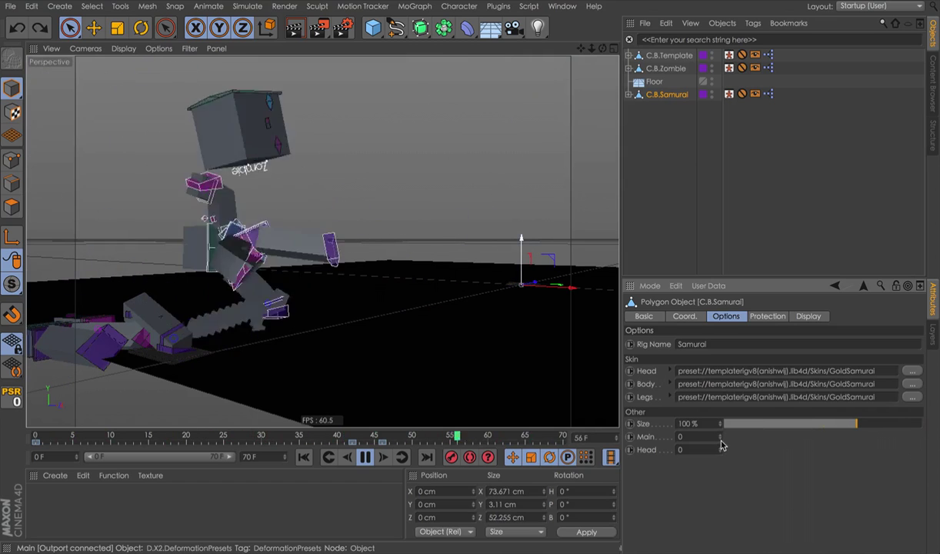